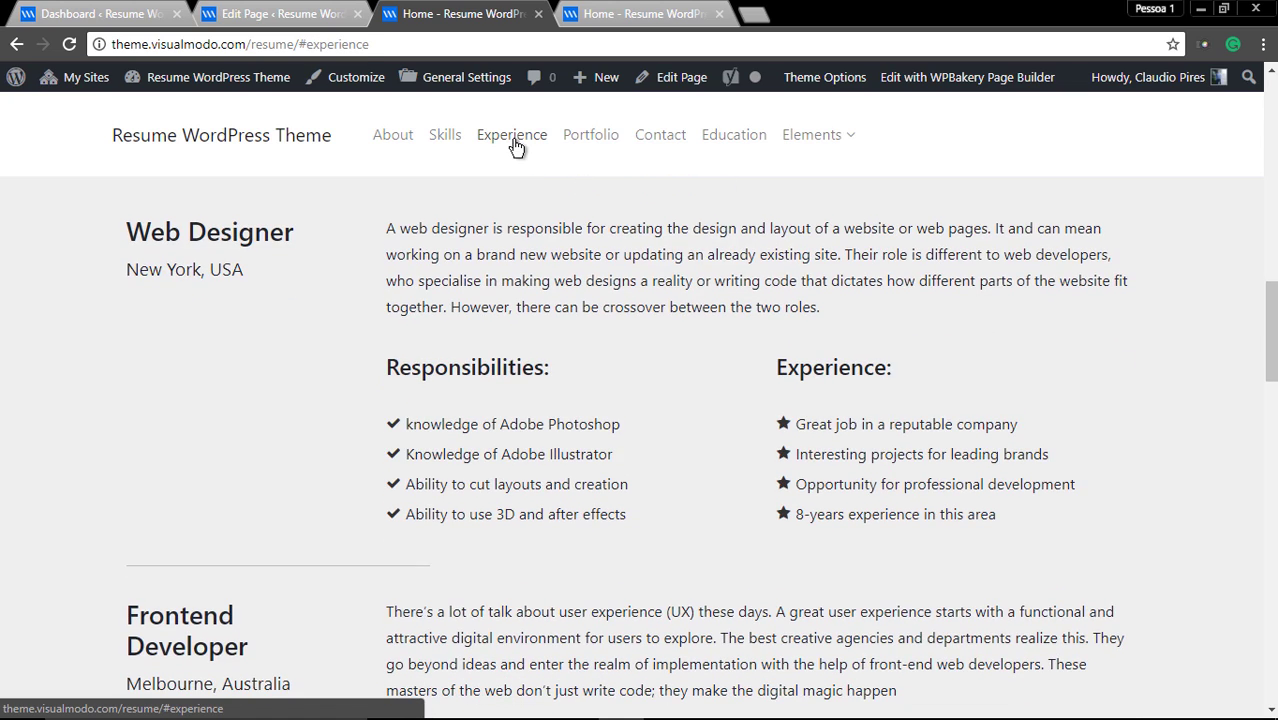
Step: Test the Portfolio and Contact links in the live site's navigation and view the Contact section
left_click(605, 143)
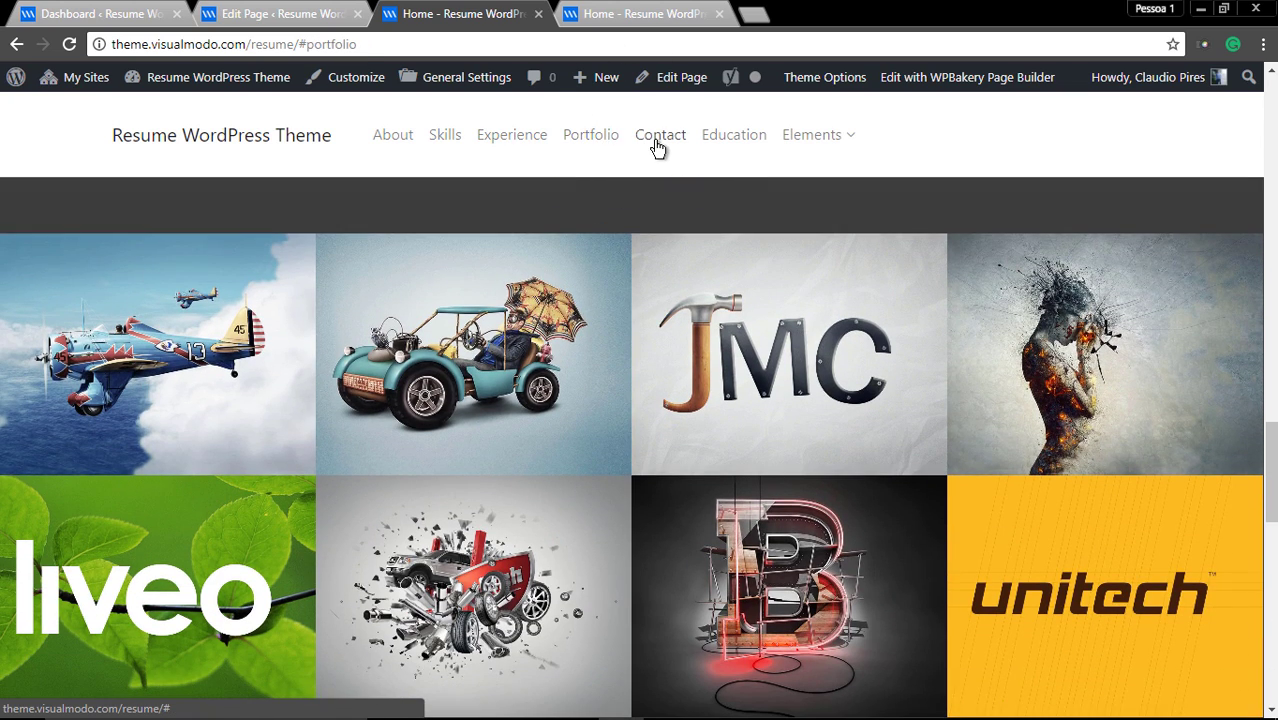
left_click(655, 140)
scroll(629, 228, "down", 5)
scroll(629, 228, "down", 1)
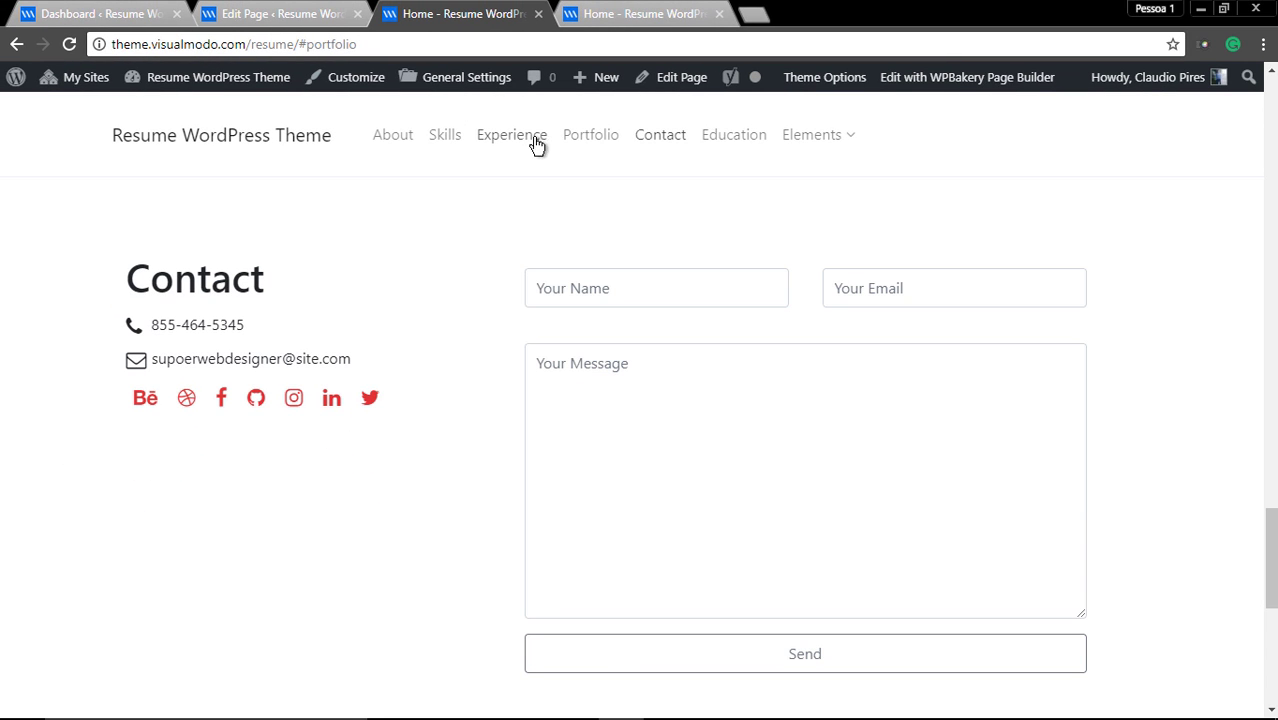
Step: Switch to the Home page editor and examine the section IDs from the about section down to the contact section
left_click(310, 15)
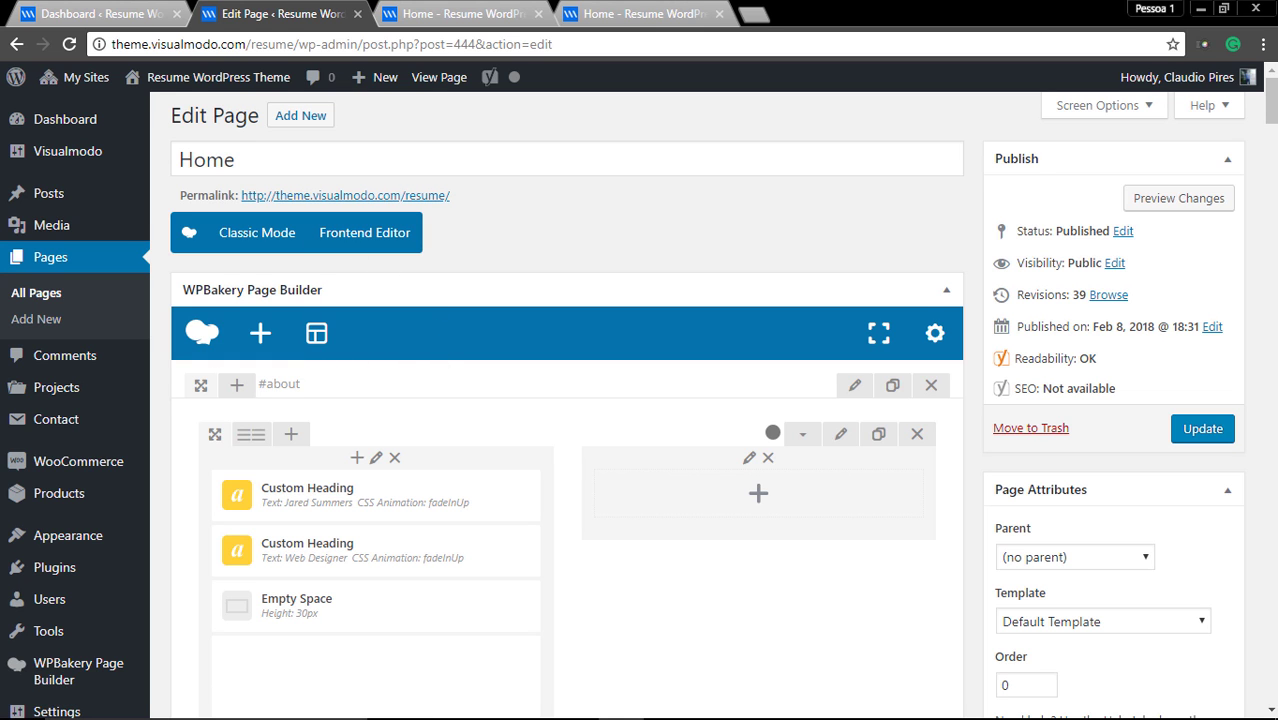
scroll(336, 383, "down", 3)
scroll(445, 432, "down", 5)
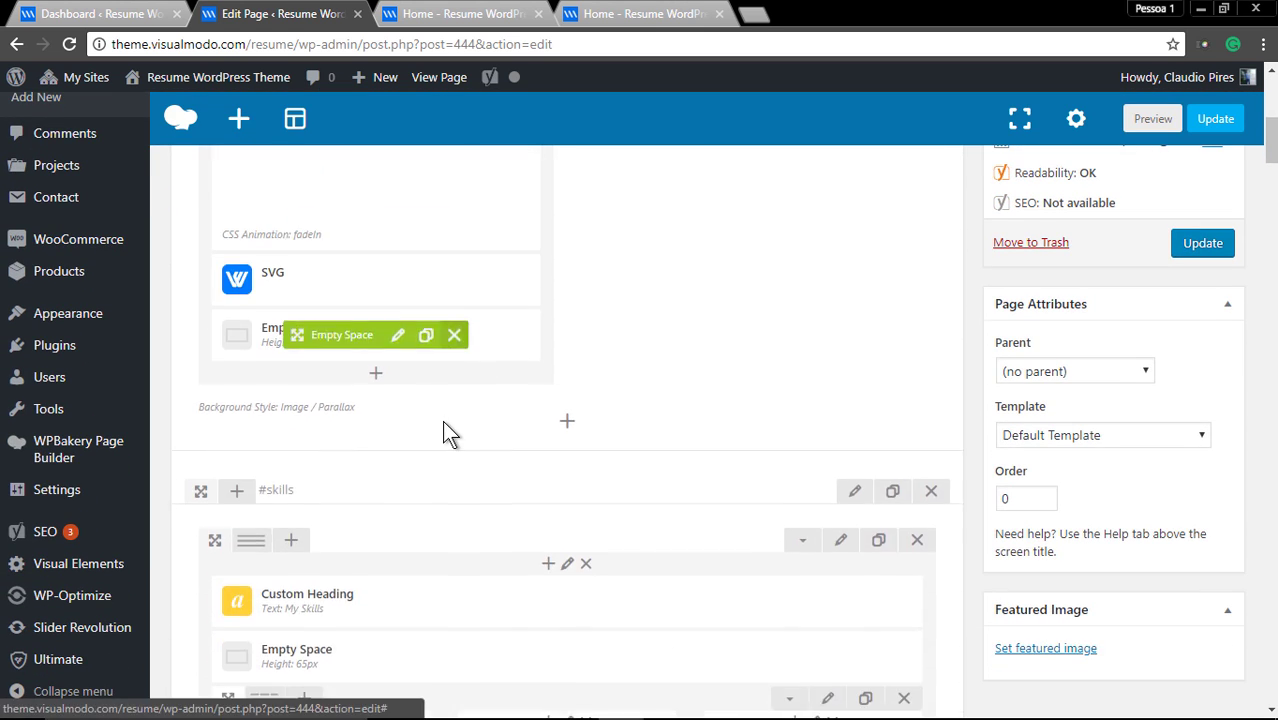
scroll(442, 420, "down", 5)
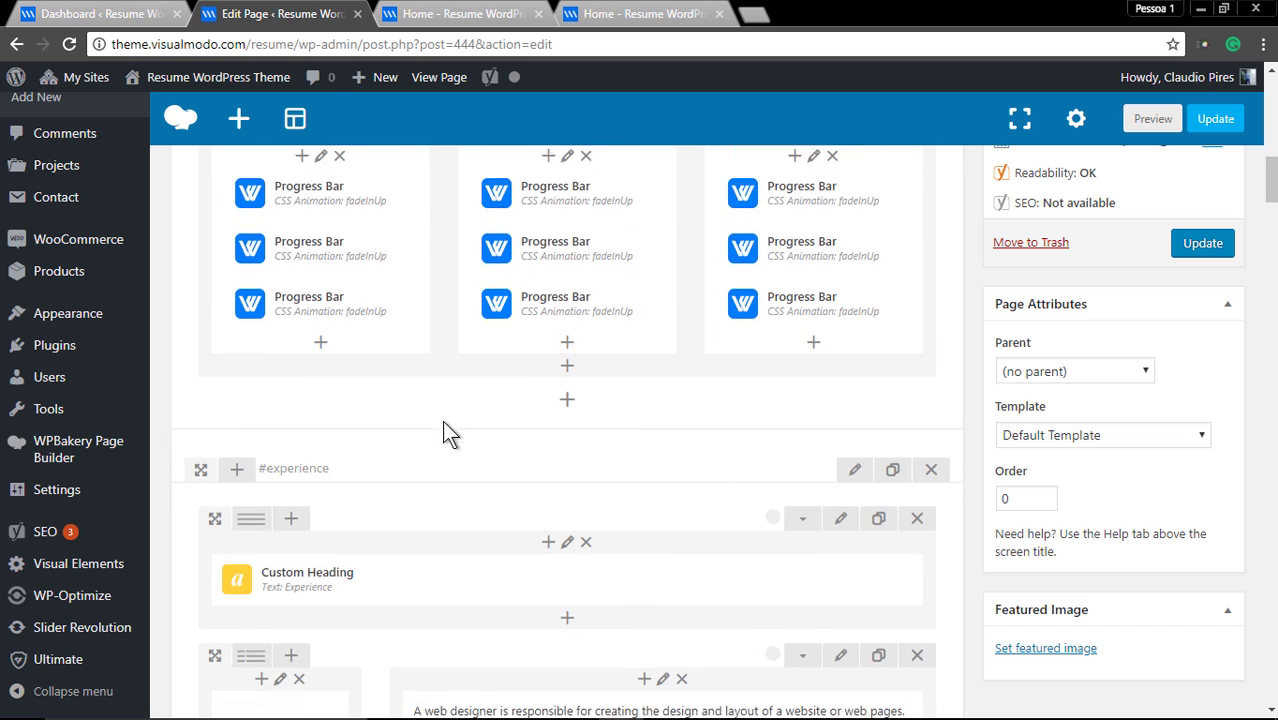
scroll(312, 380, "down", 10)
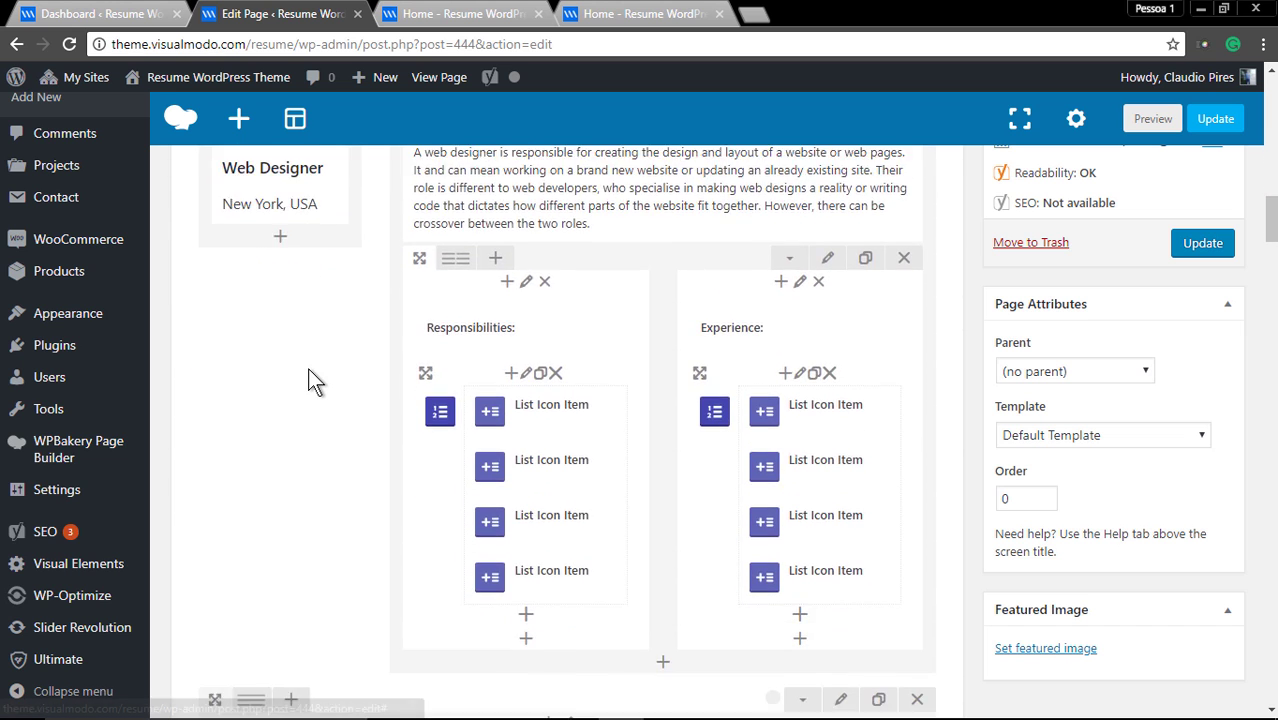
scroll(330, 390, "down", 6)
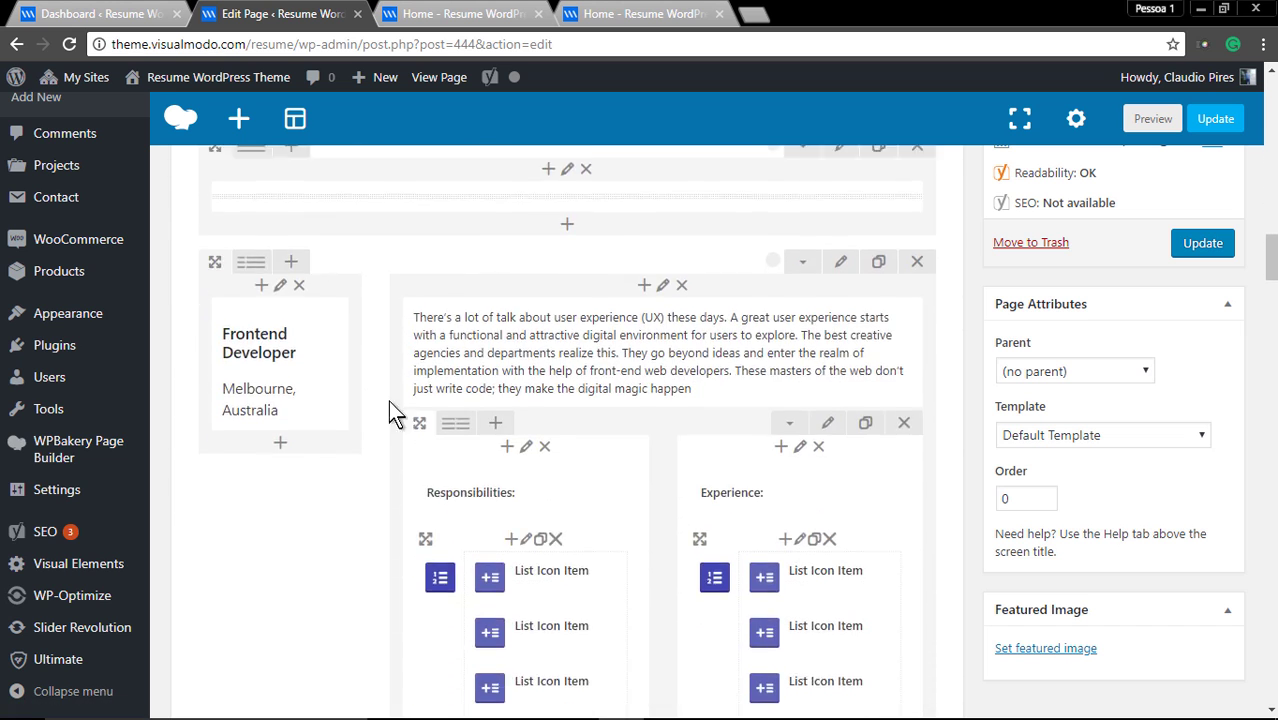
scroll(374, 410, "down", 2)
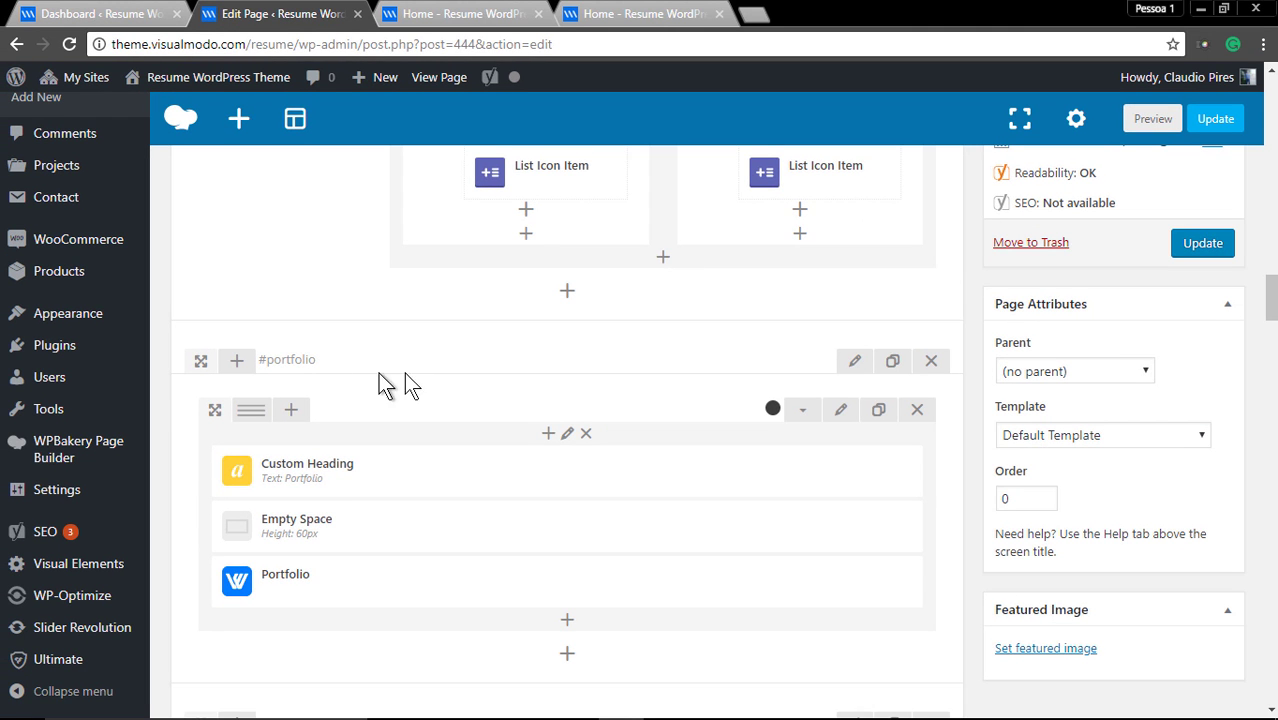
left_click_drag(572, 576, 766, 552)
left_click_drag(505, 367, 505, 378)
scroll(505, 378, "down", 4)
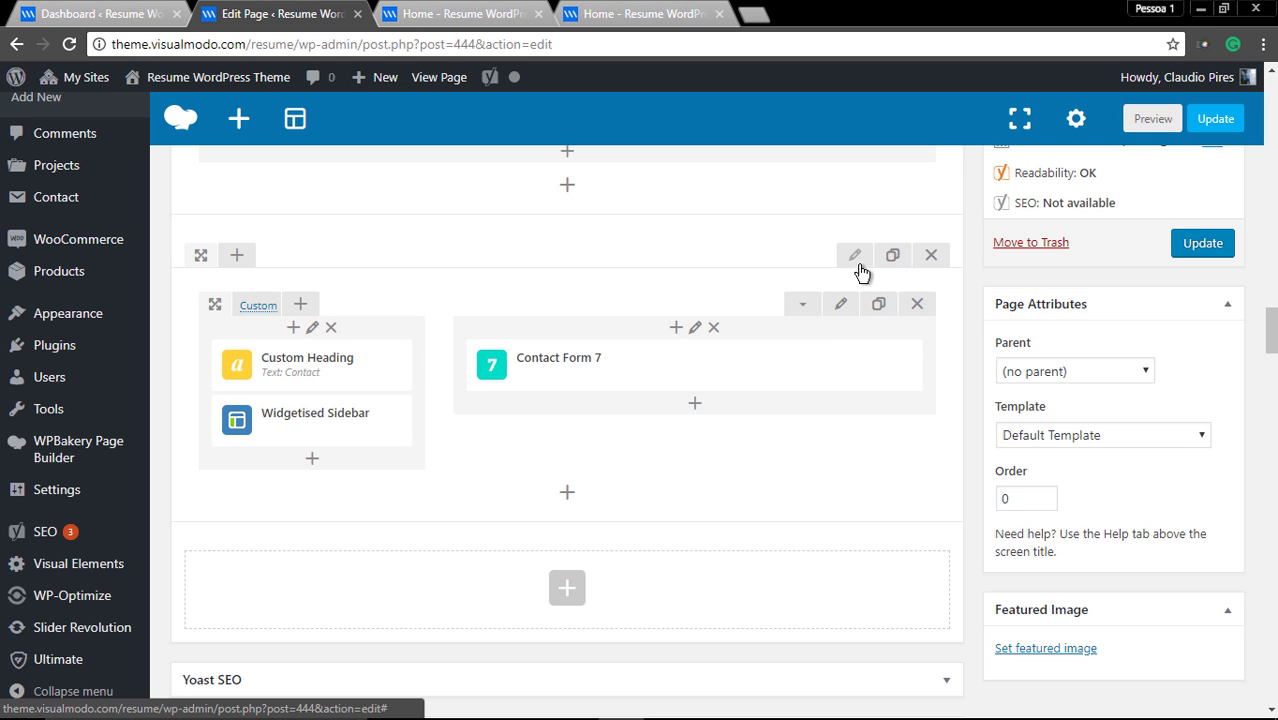
Step: Set the Section ID of the contact form section to "contact", save the section settings and update the page
left_click(856, 256)
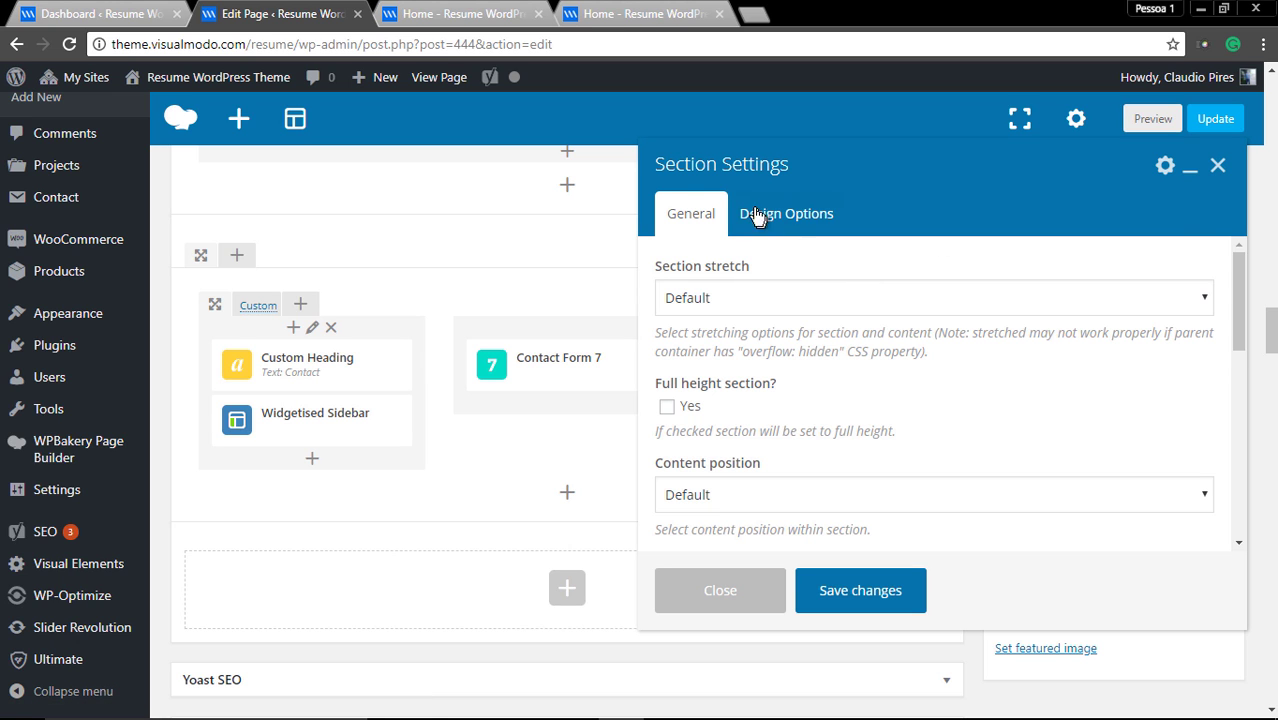
scroll(757, 319, "down", 5)
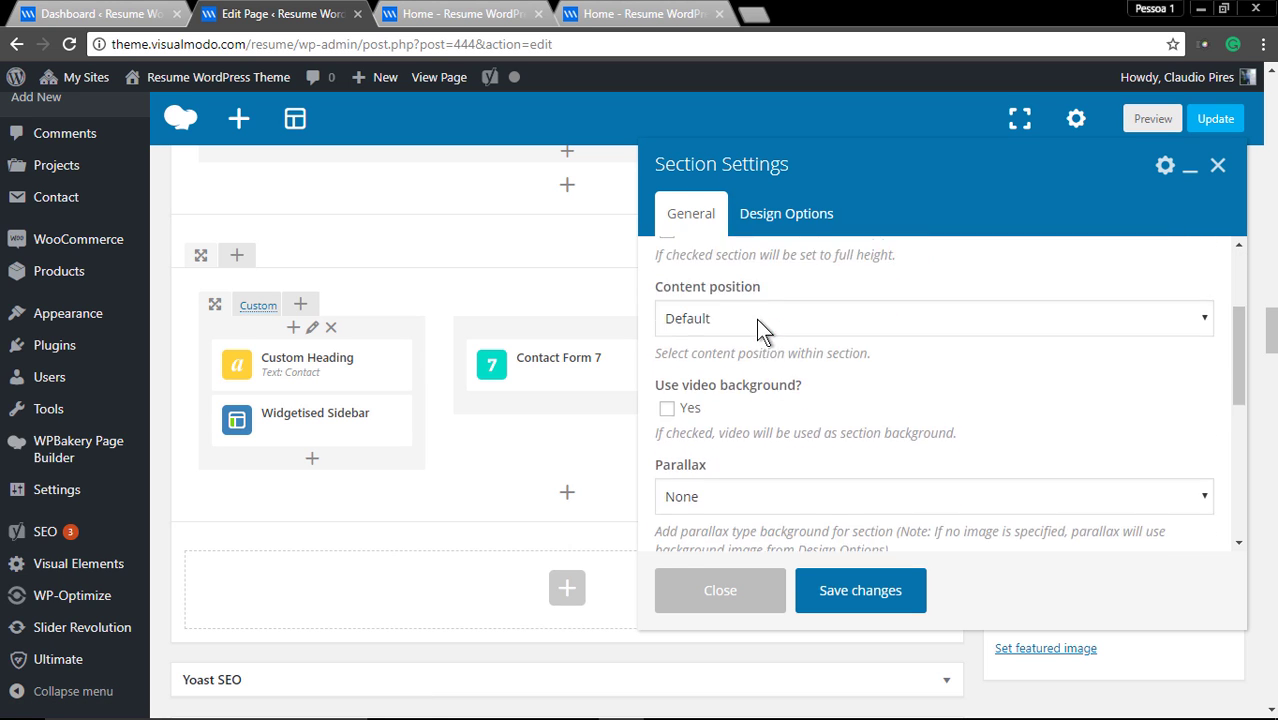
scroll(694, 424, "down", 1)
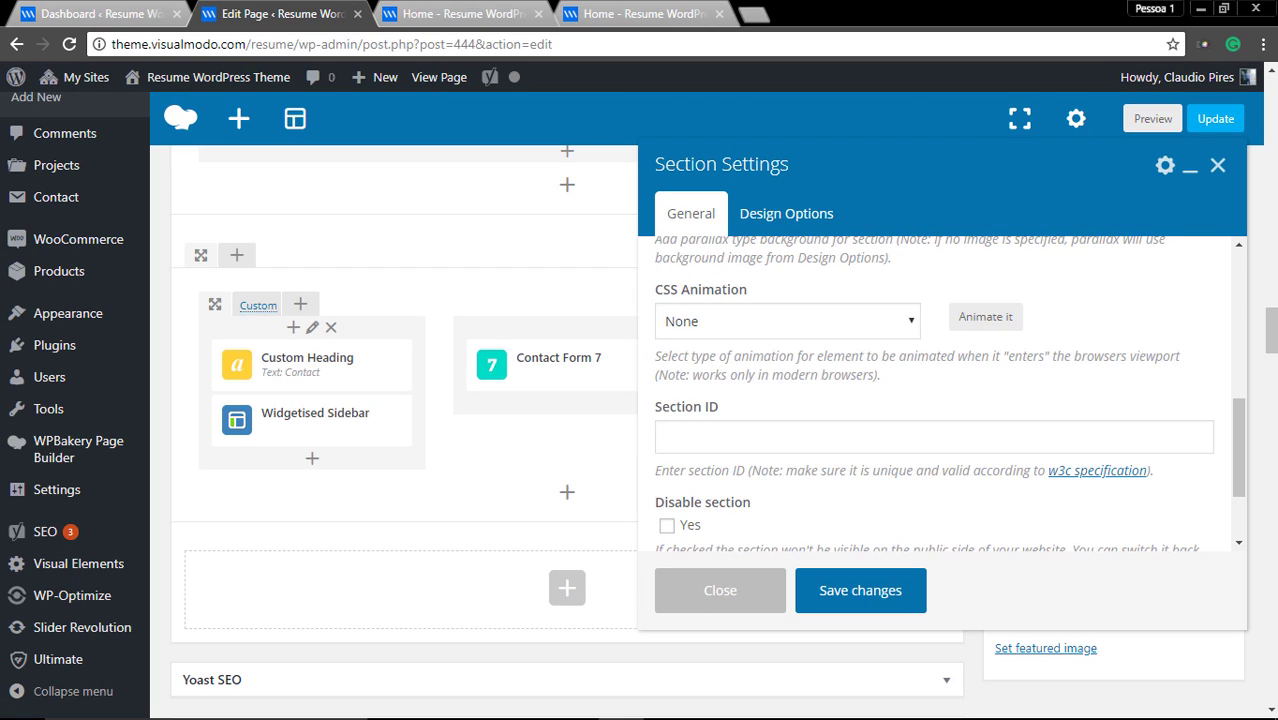
left_click(695, 440)
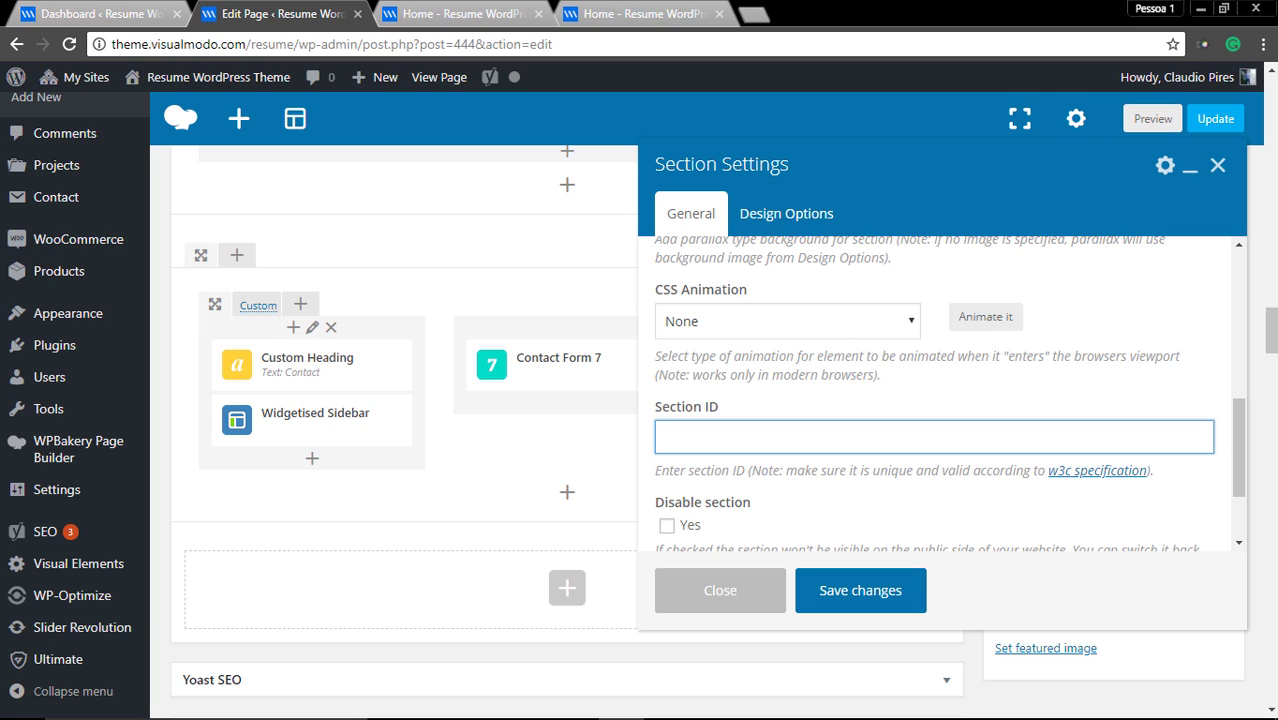
type("contact")
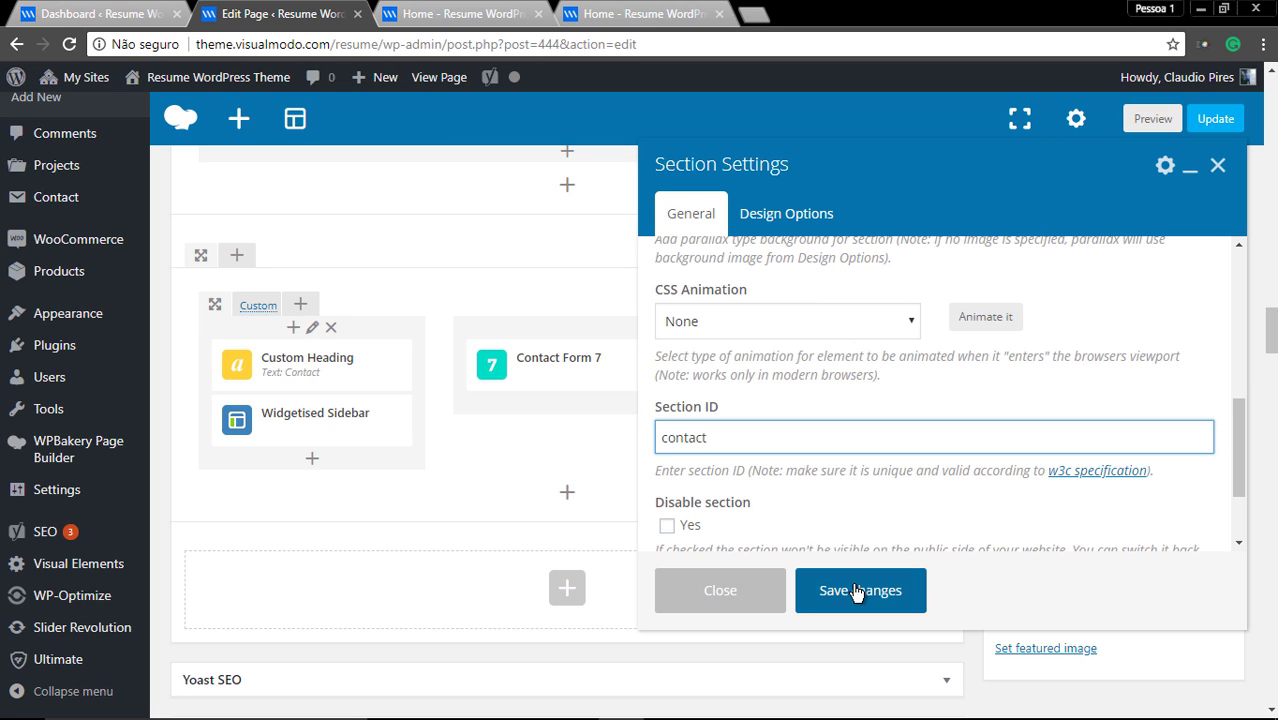
left_click(856, 591)
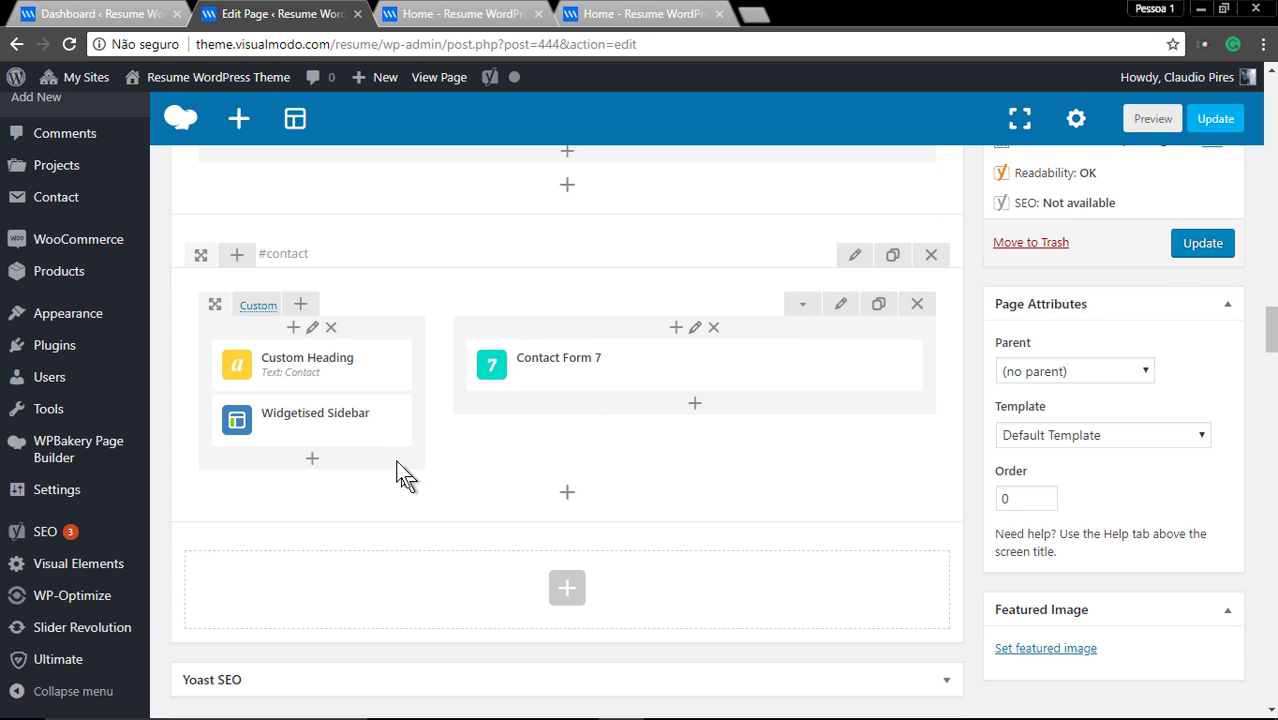
left_click(1185, 247)
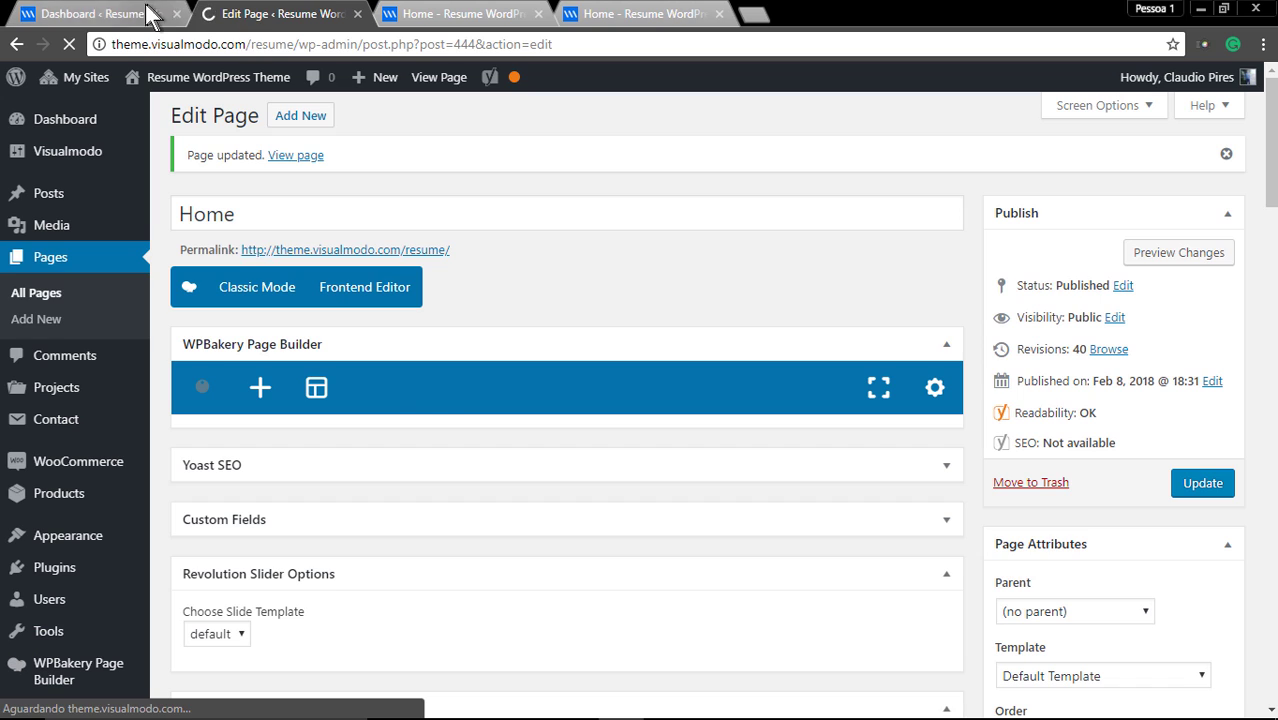
Step: Open the WordPress menu management page and compare the Main menu's items with the live site's navigation
left_click(114, 16)
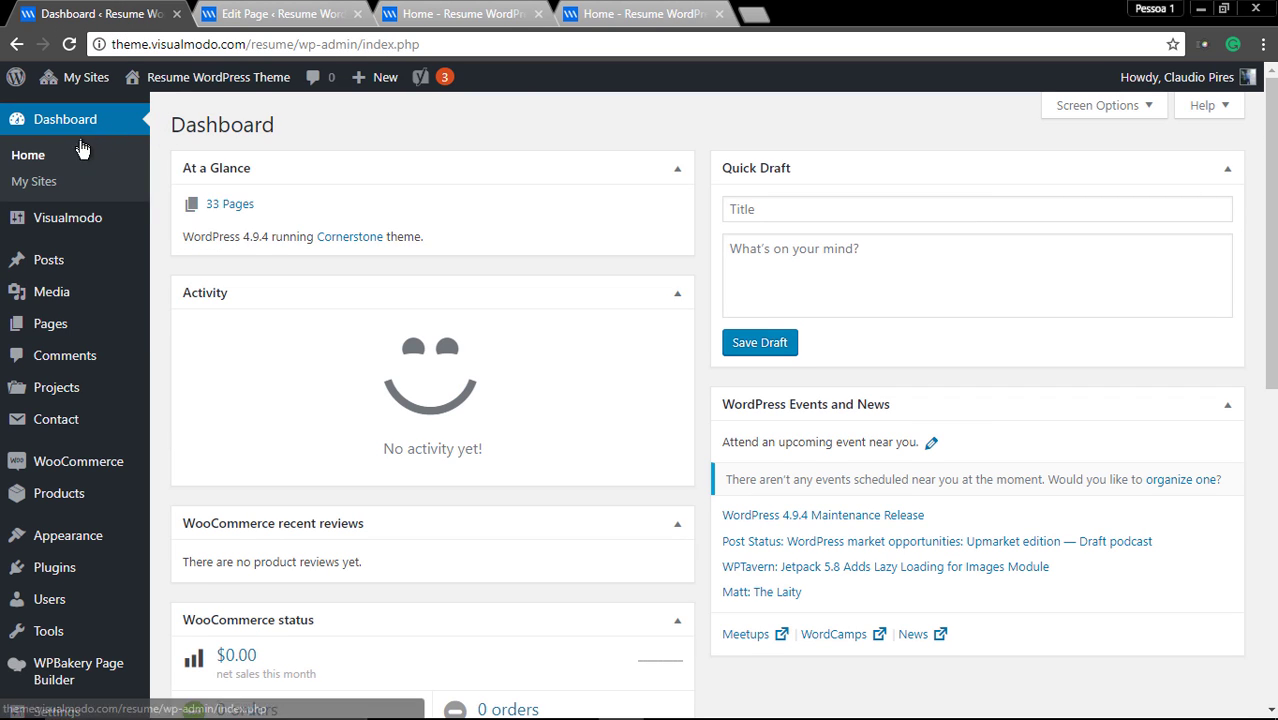
mouse_move(87, 545)
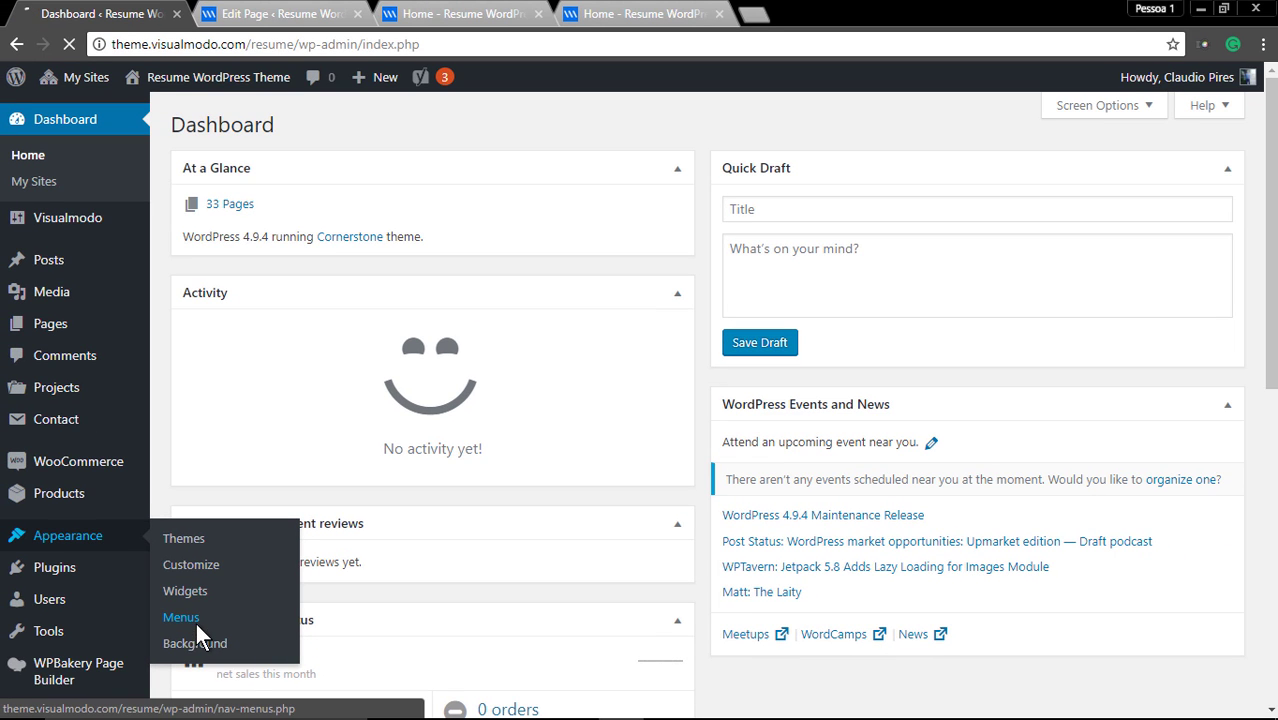
left_click(195, 620)
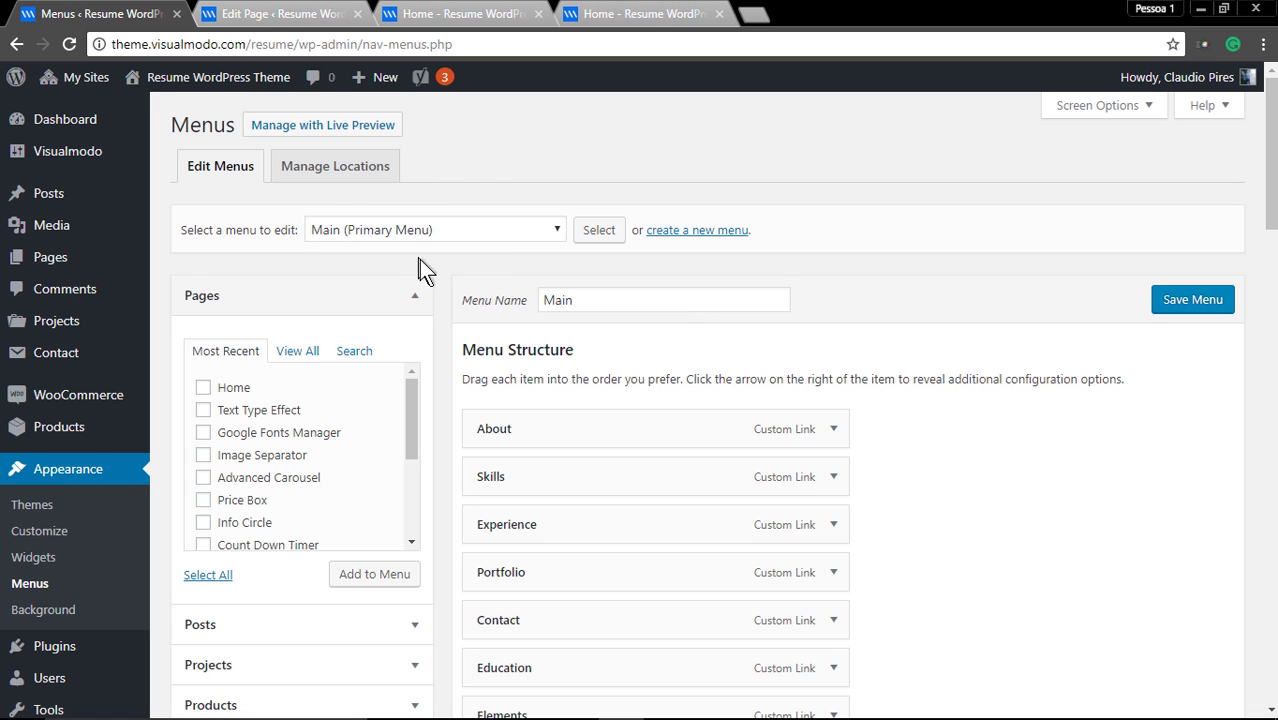
scroll(419, 262, "down", 2)
scroll(445, 358, "down", 1)
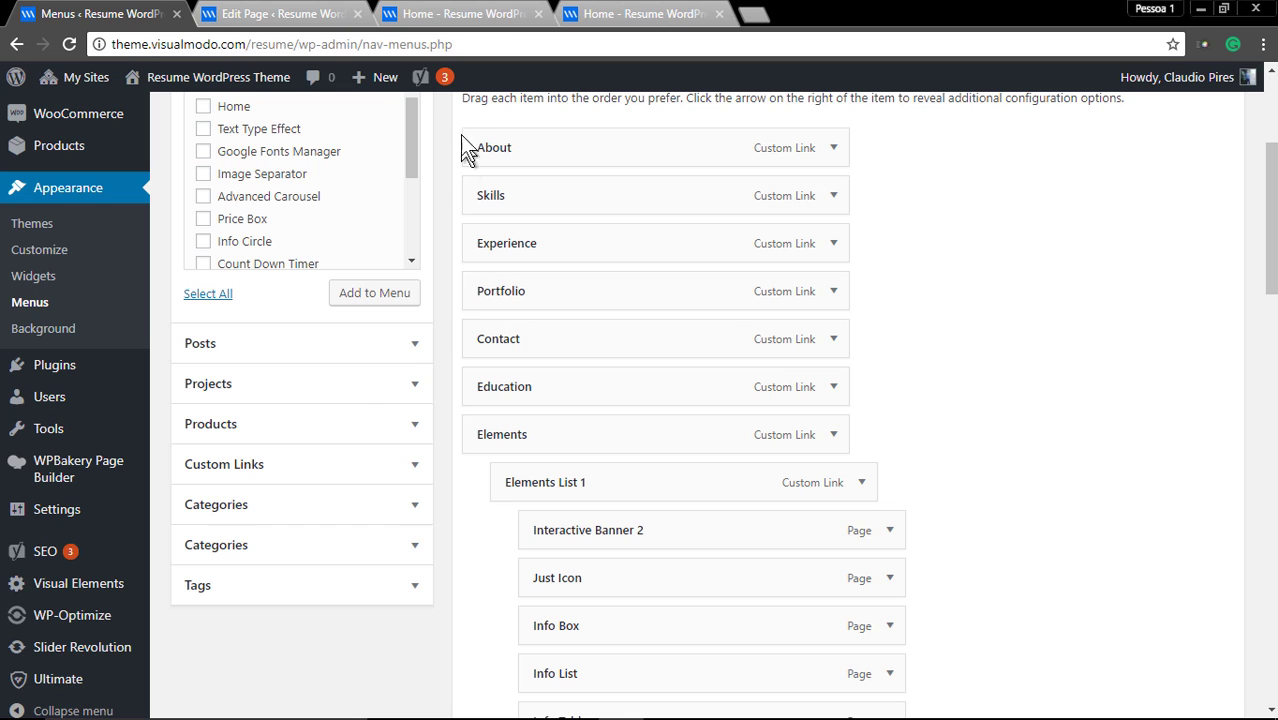
left_click(462, 14)
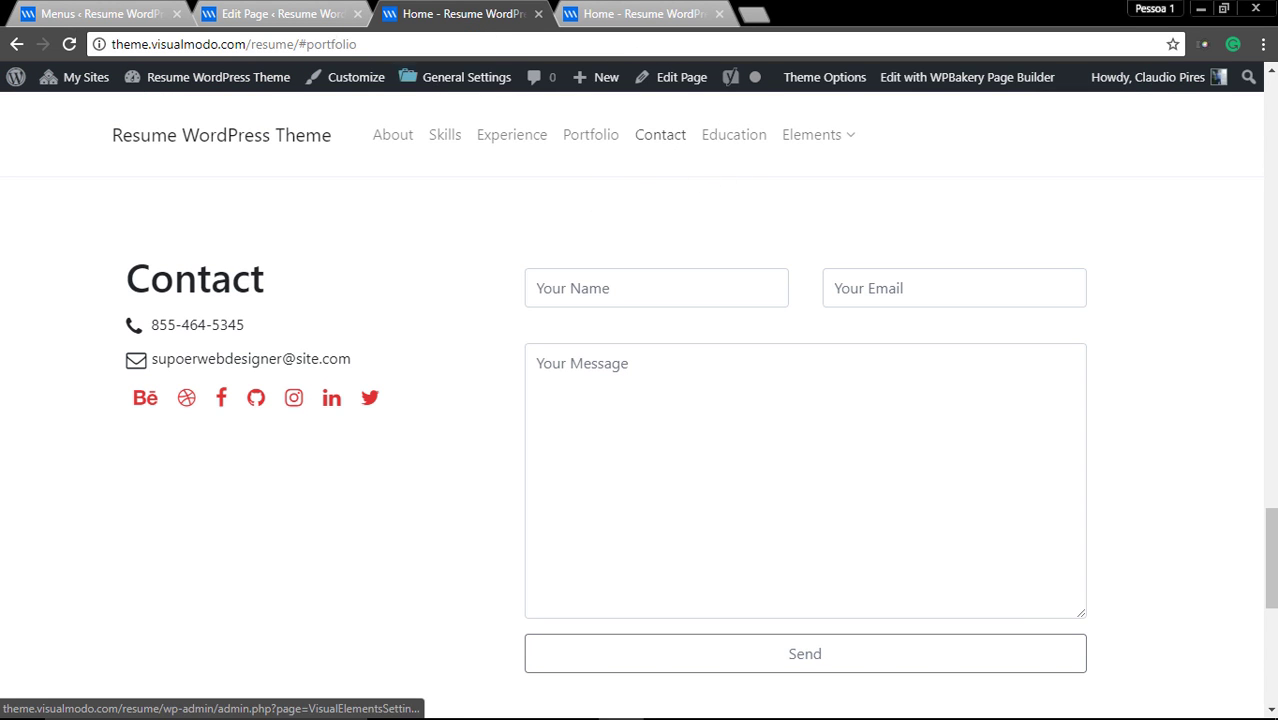
left_click(108, 16)
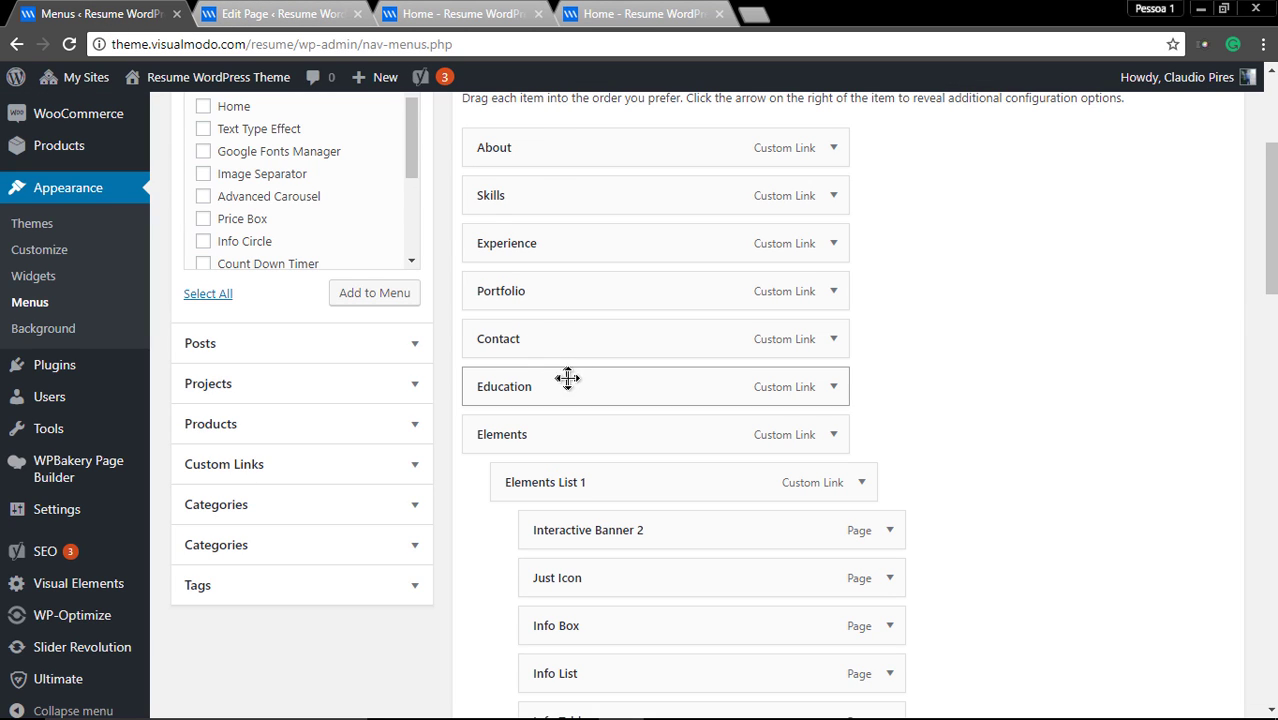
Step: Set the Contact menu item's anchor to "#contact" and save the Main menu
left_click(836, 342)
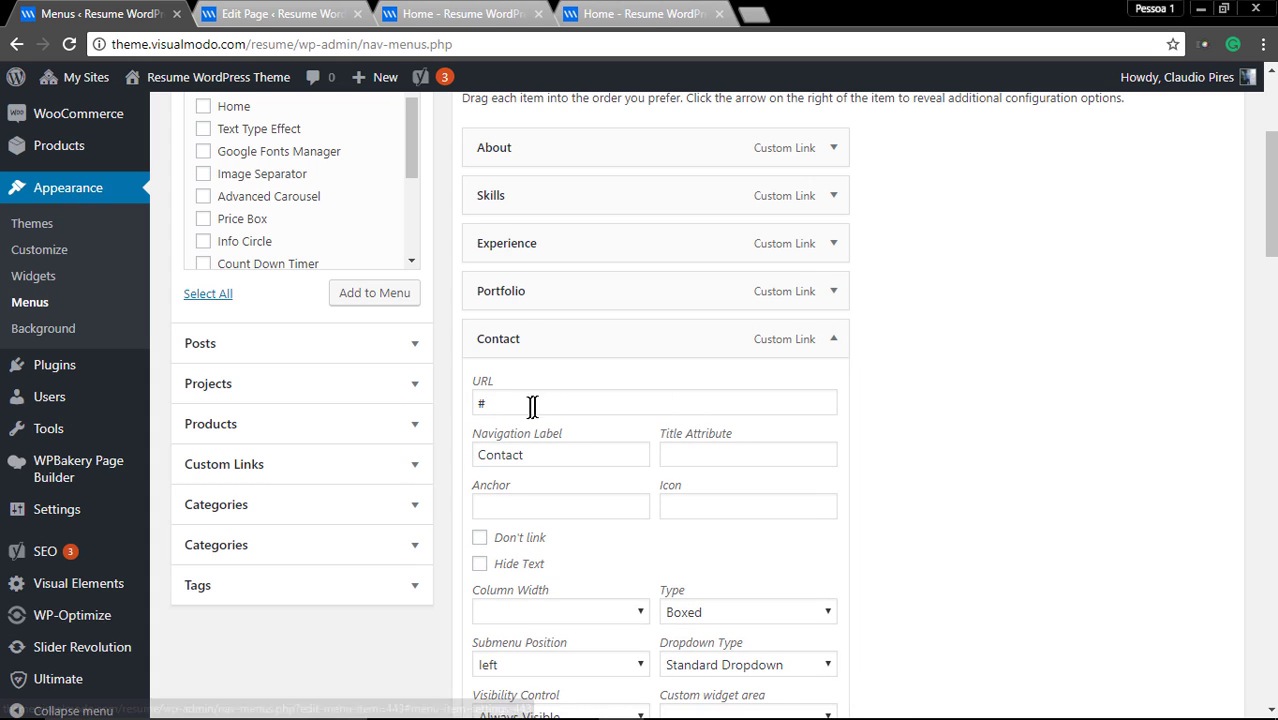
double_click(481, 403)
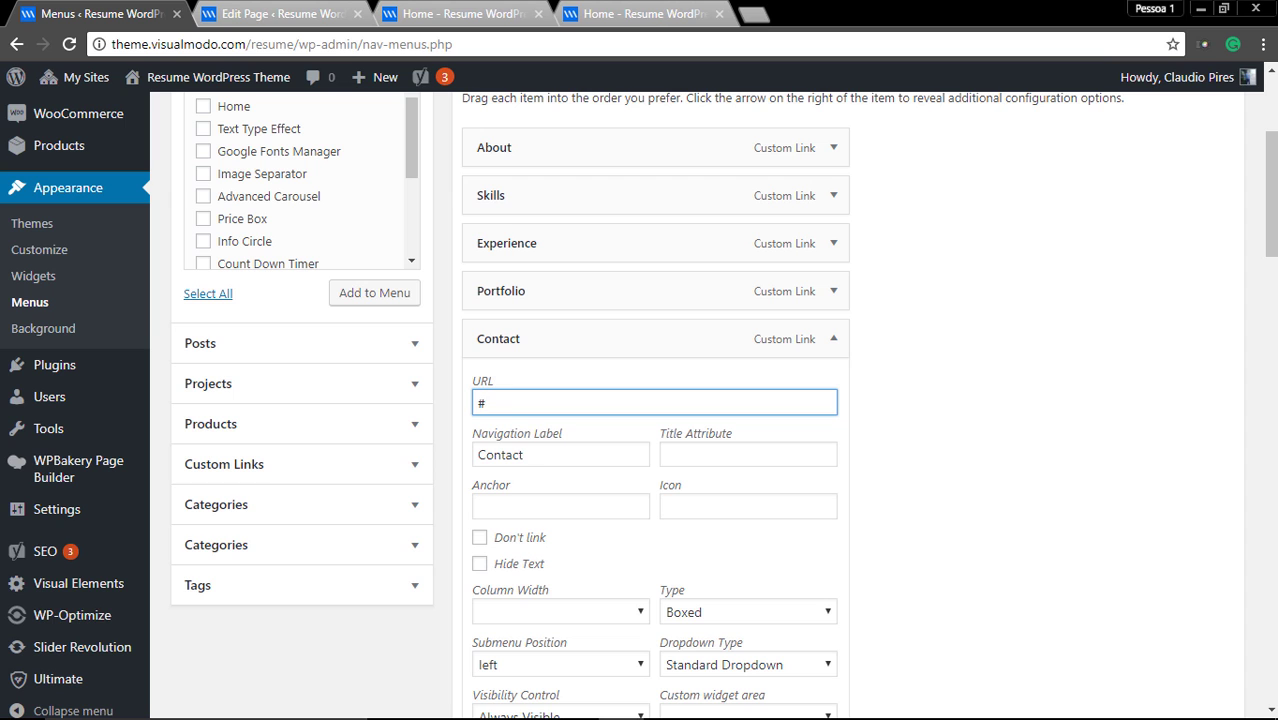
key("Tab")
key("End")
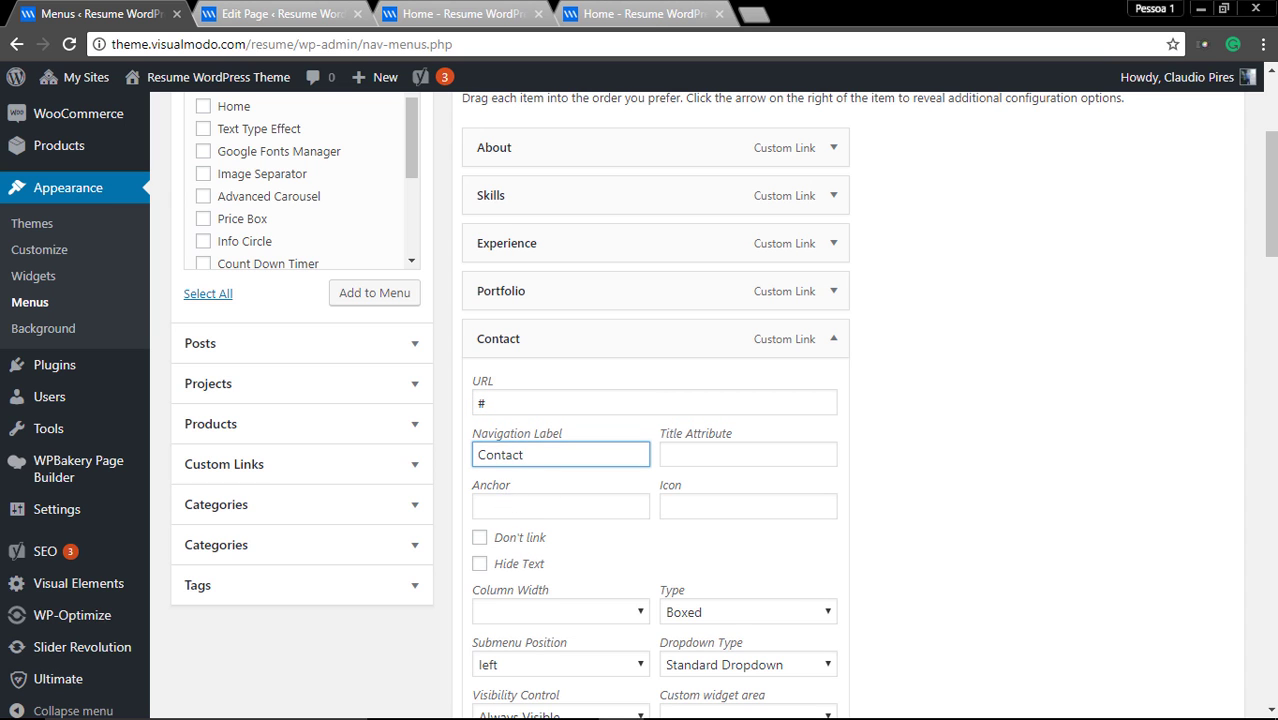
left_click(560, 506)
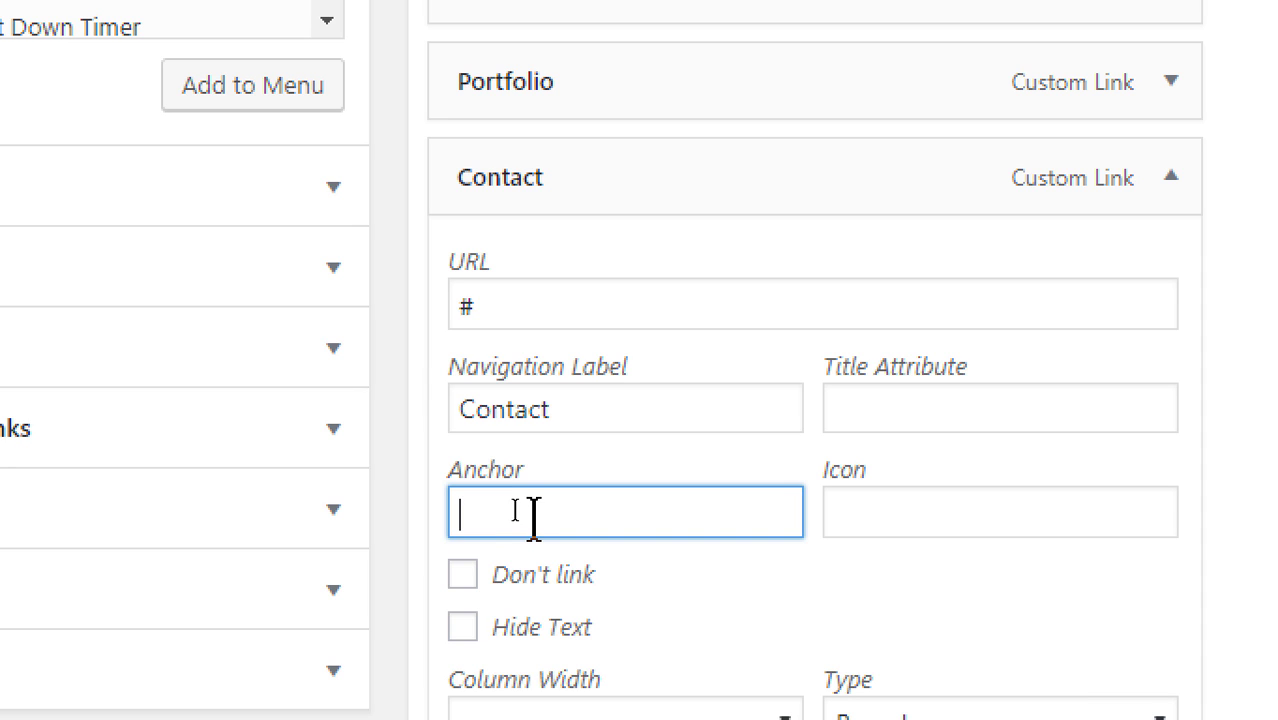
type("#contact")
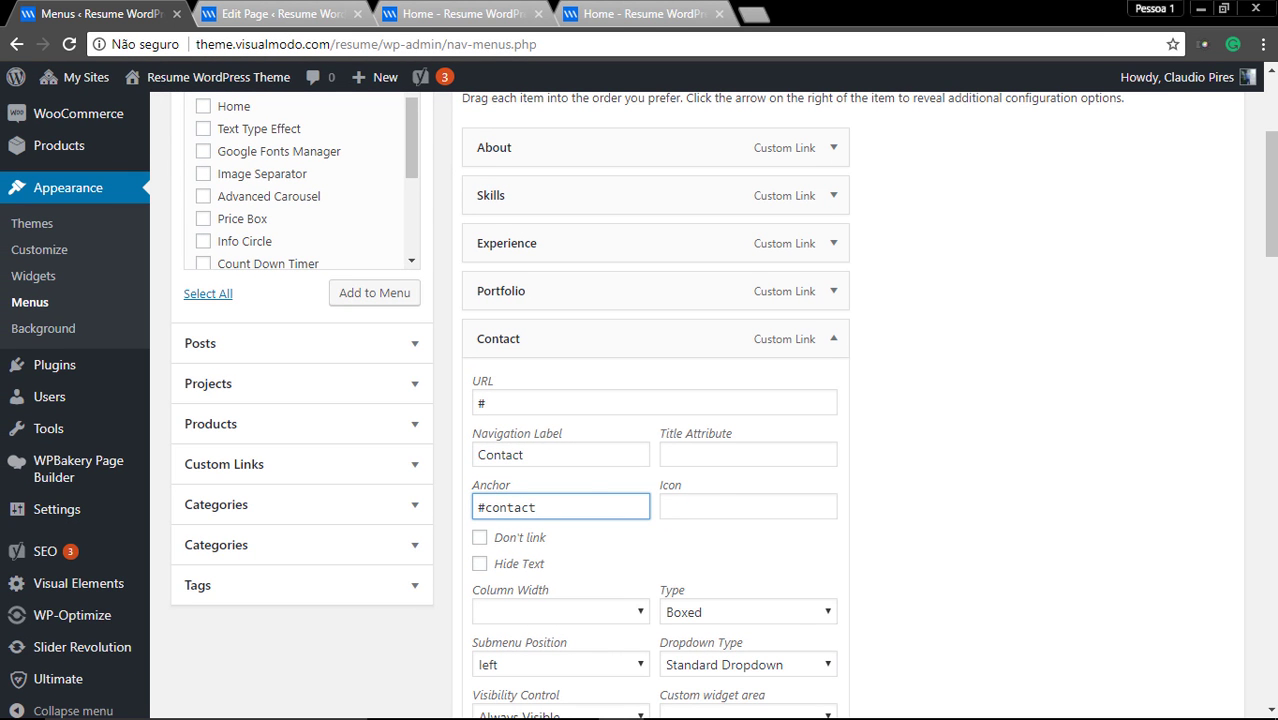
left_click(835, 340)
scroll(1004, 391, "up", 3)
left_click(1163, 308)
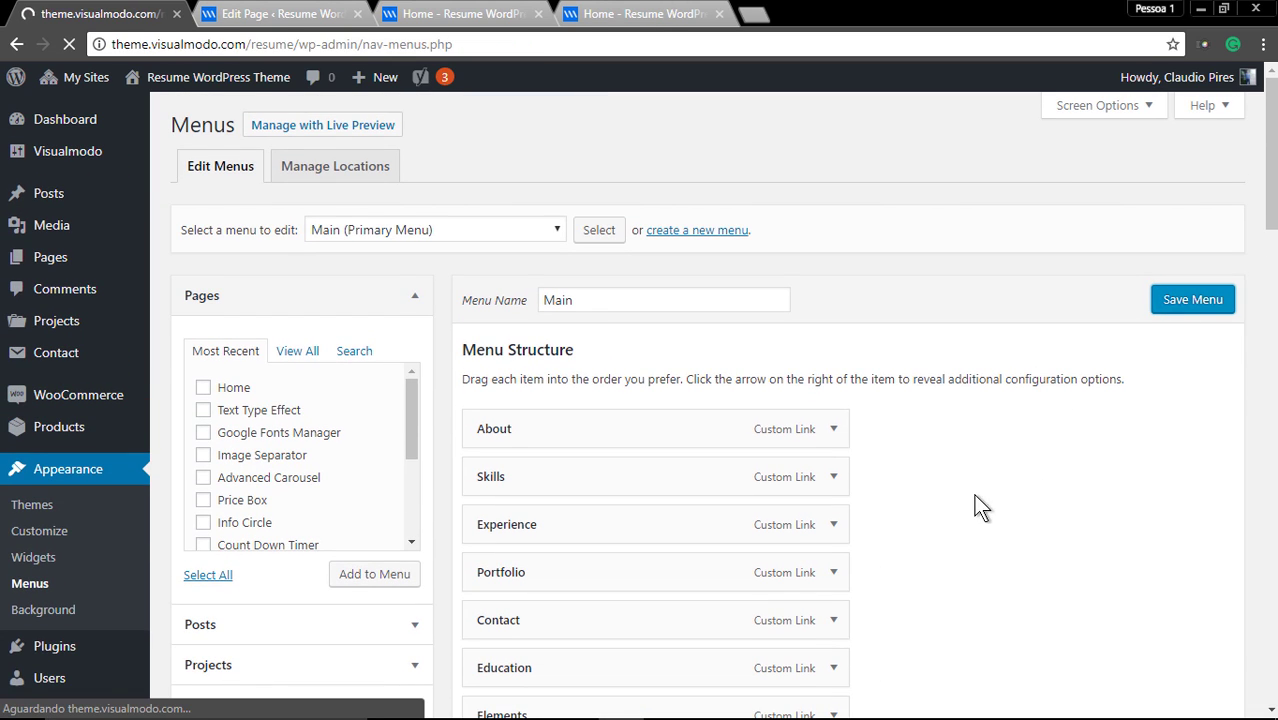
Step: Reload the live home page and test the Skills, Experience, Portfolio and Contact navigation links
left_click(318, 18)
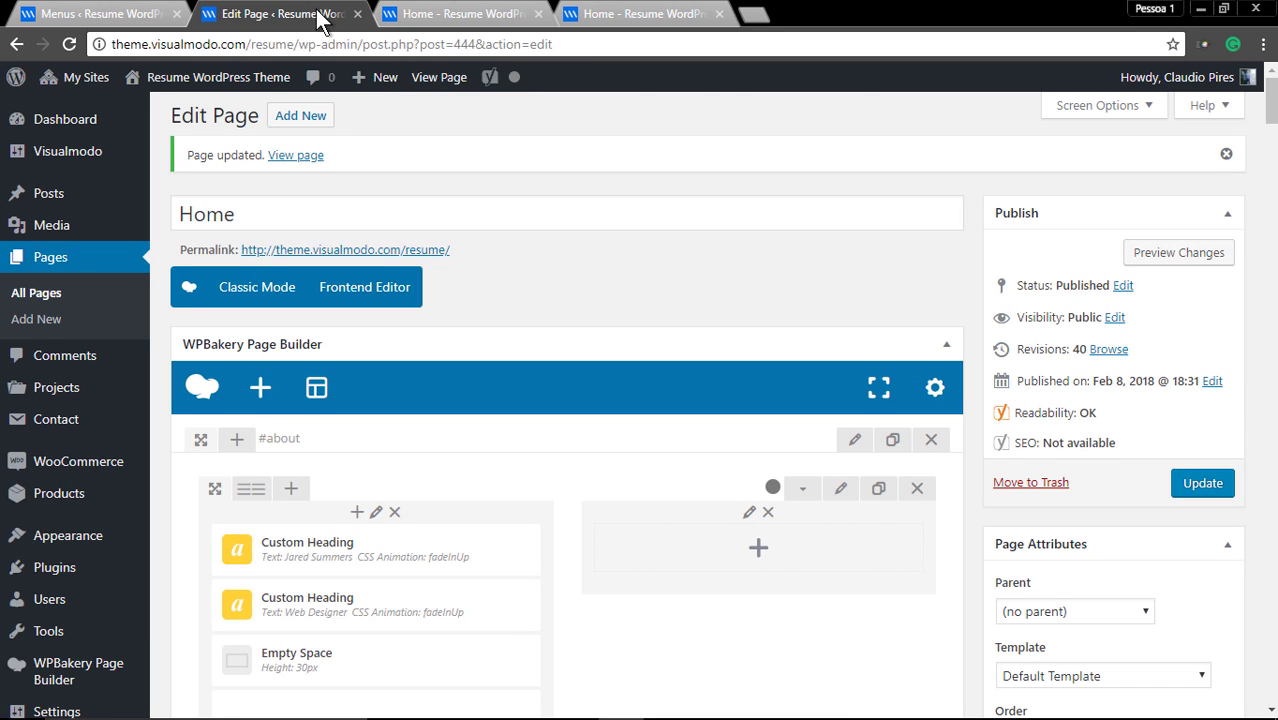
left_click(430, 16)
left_click(237, 137)
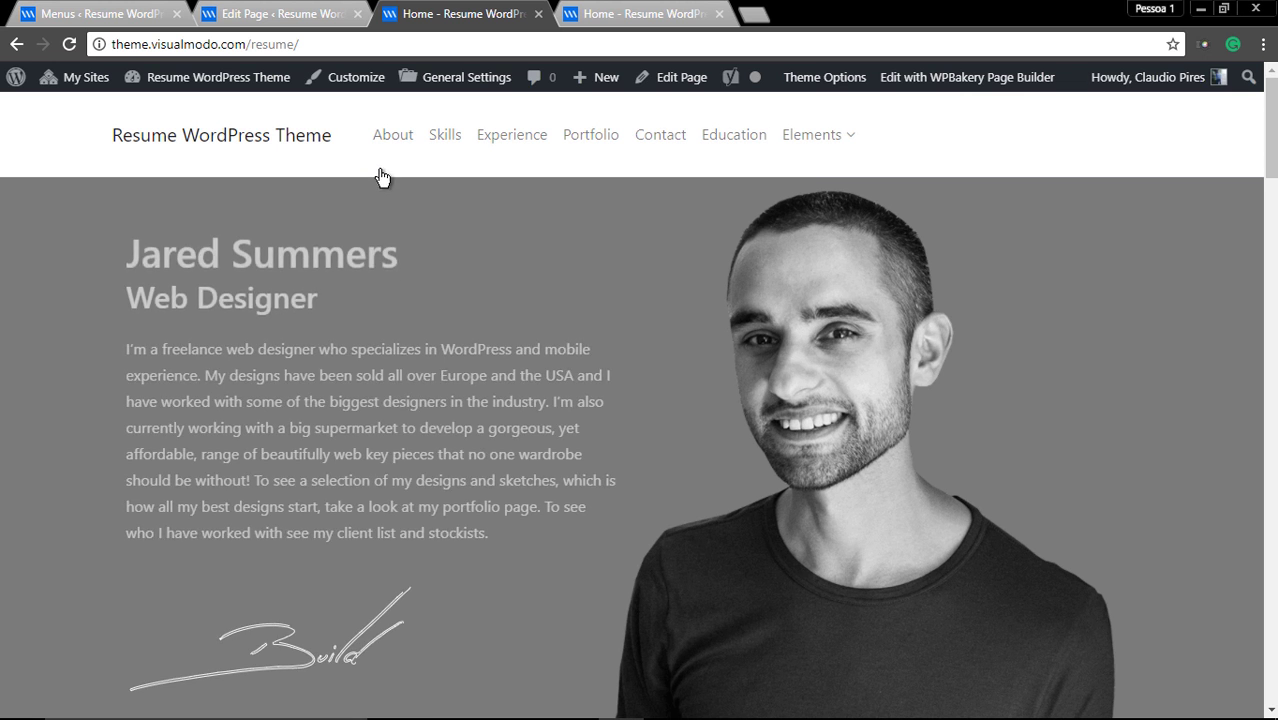
left_click(445, 137)
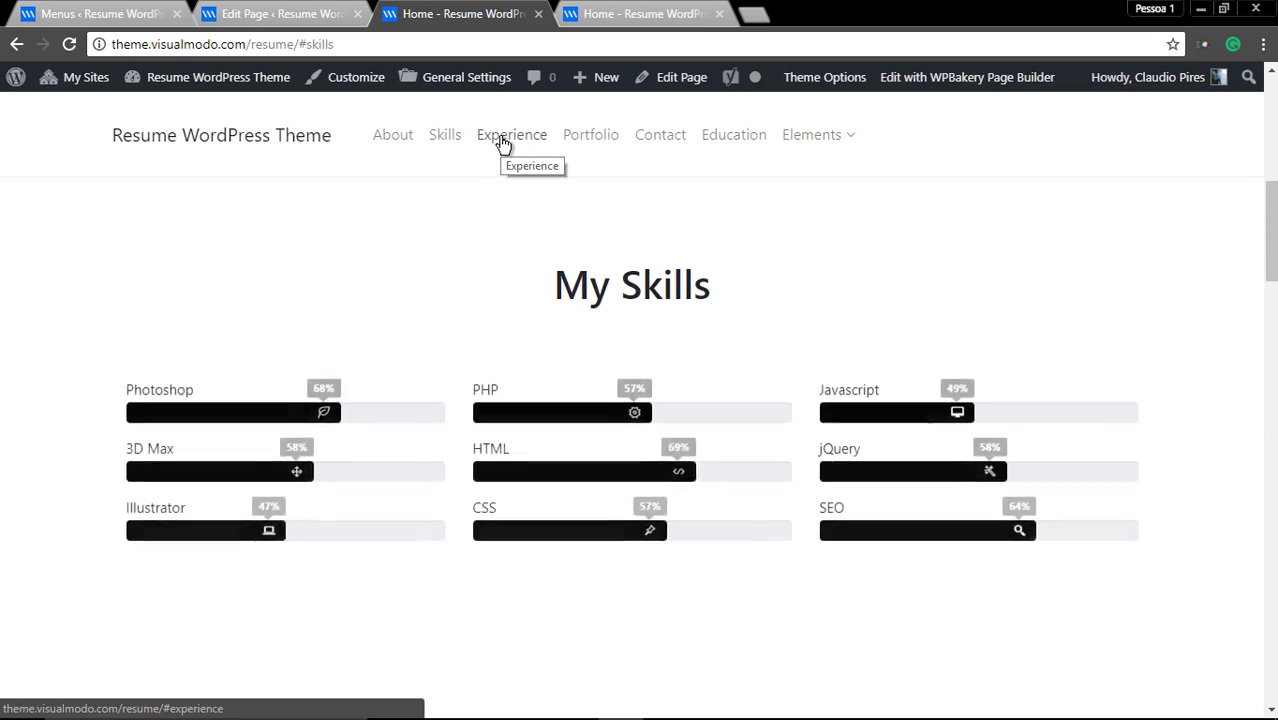
left_click(501, 143)
left_click(586, 141)
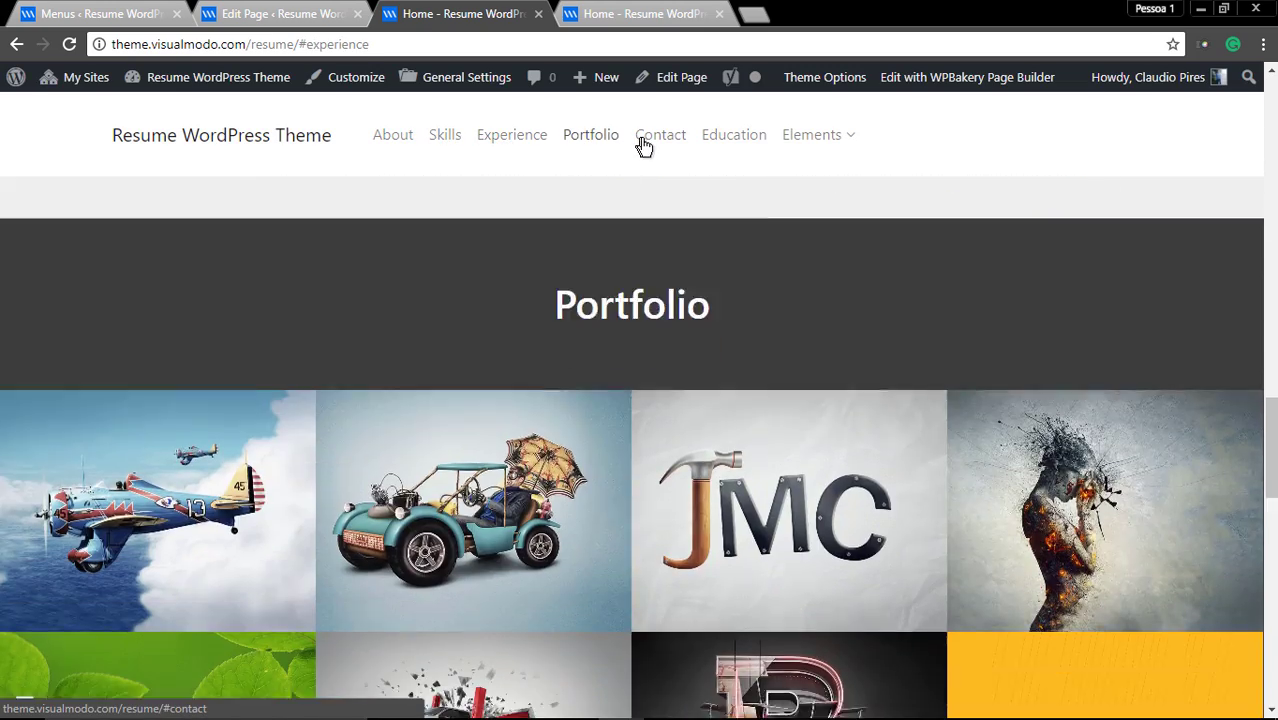
left_click(657, 143)
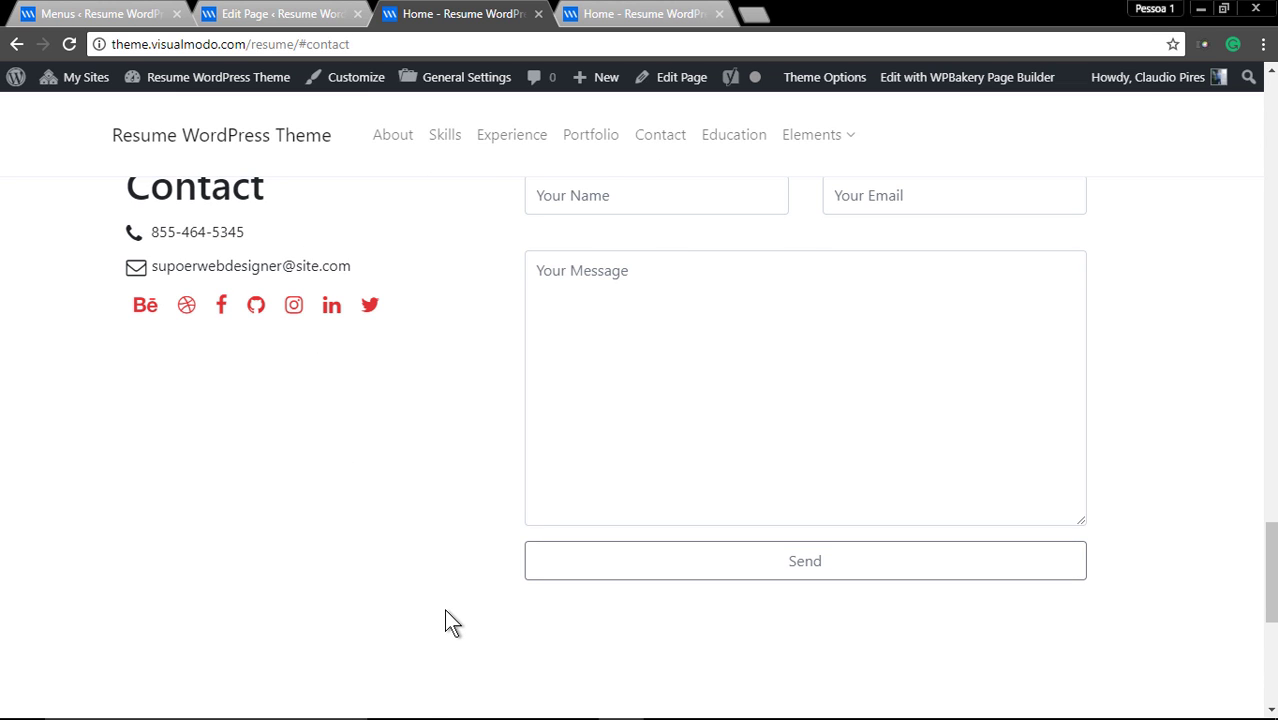
scroll(446, 611, "up", 1)
Step: Return to the home page editor and add a new Section element below the contact form section
left_click(276, 14)
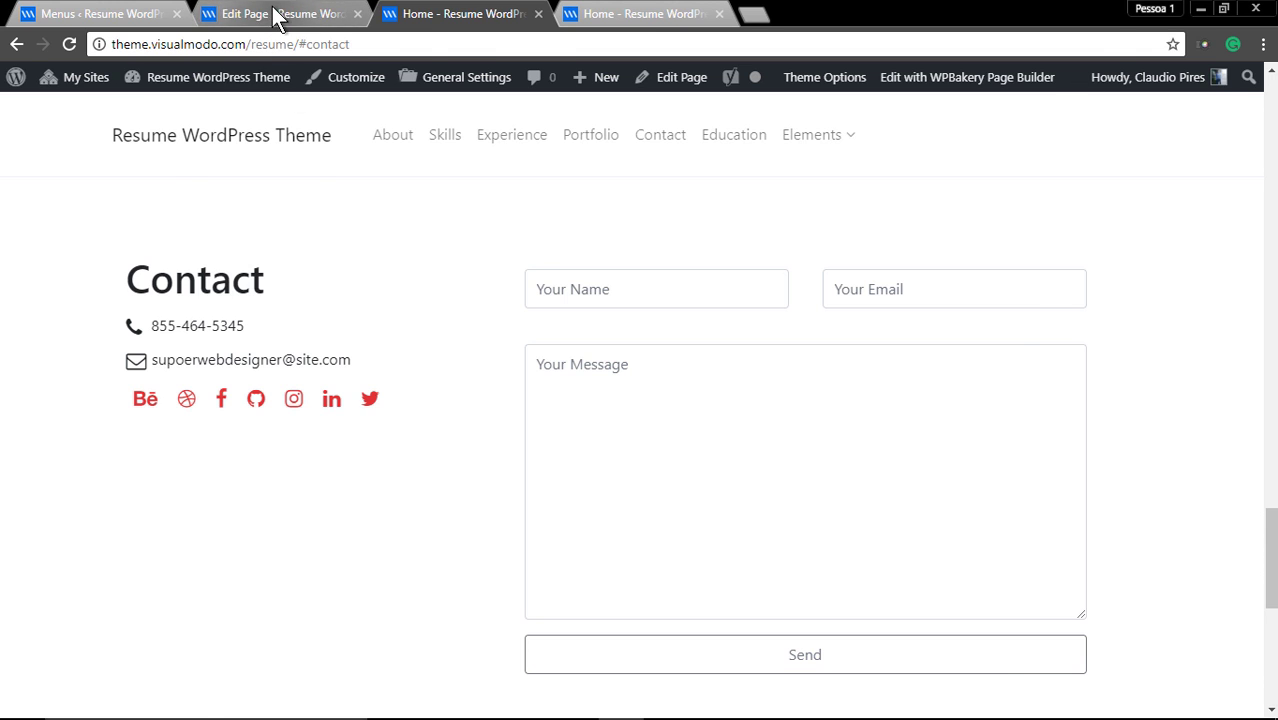
scroll(601, 488, "down", 3)
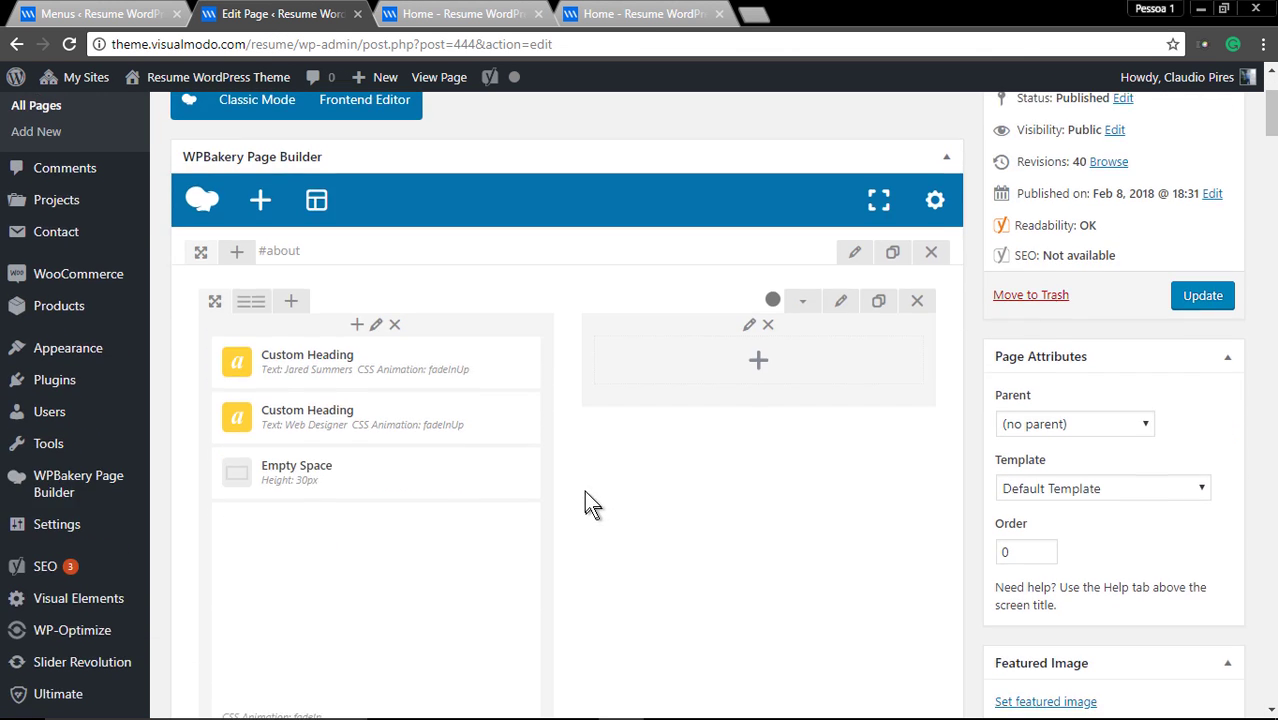
scroll(583, 470, "down", 8)
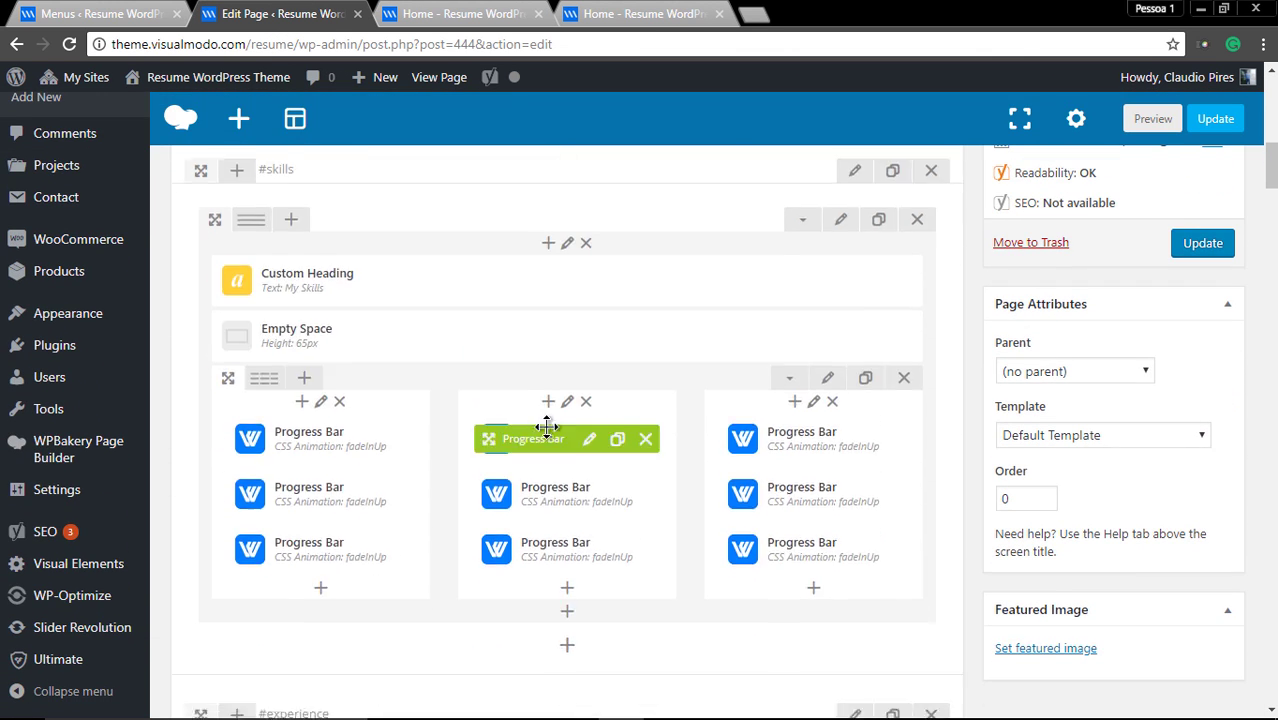
scroll(546, 433, "down", 10)
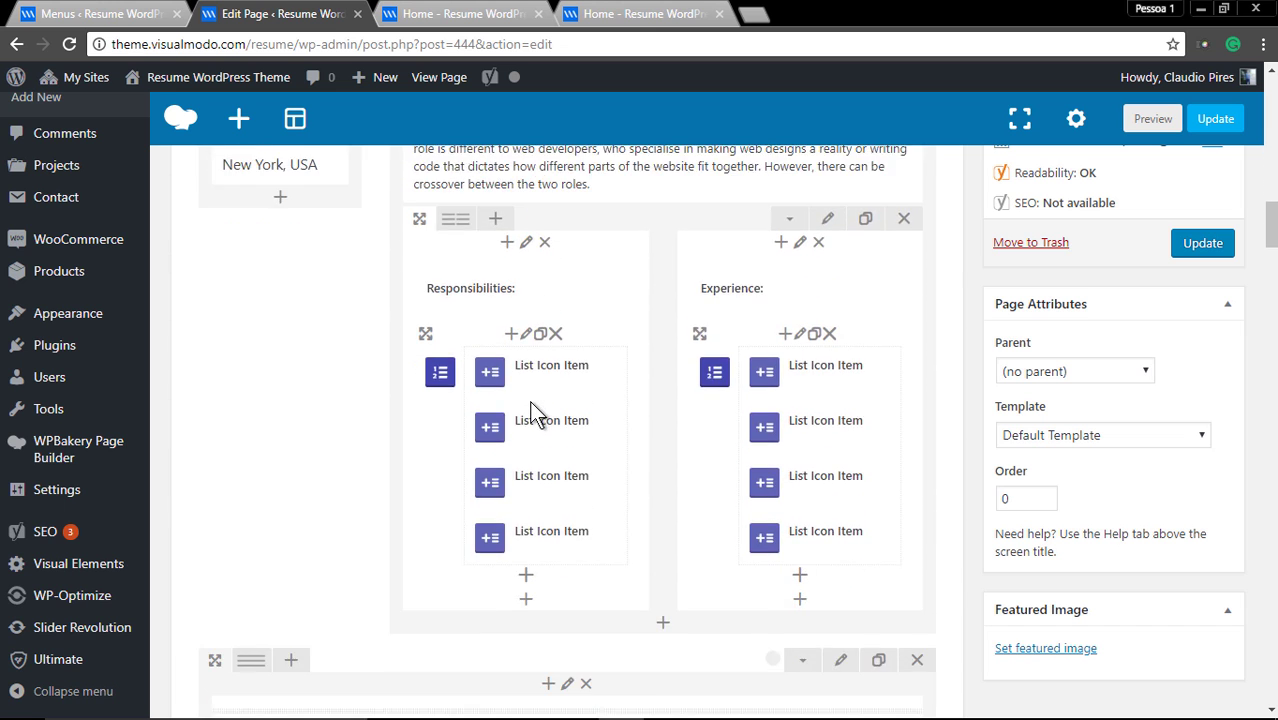
scroll(530, 402, "down", 10)
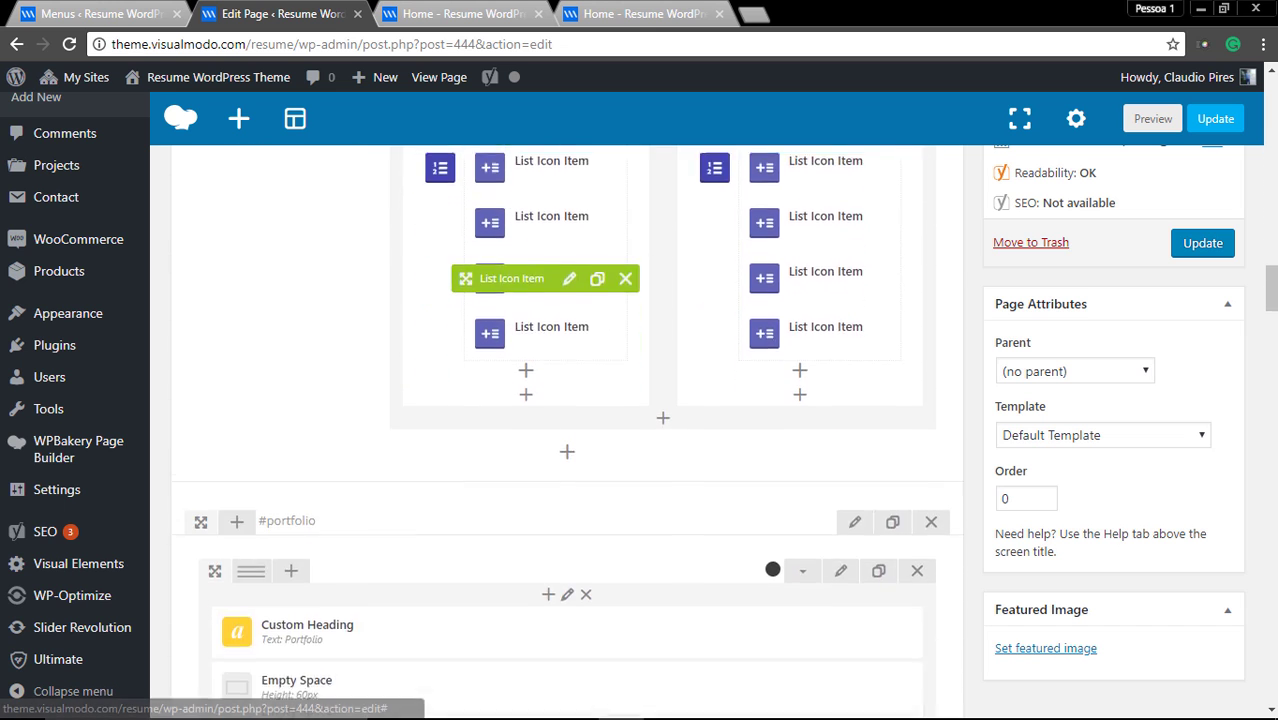
scroll(522, 391, "down", 3)
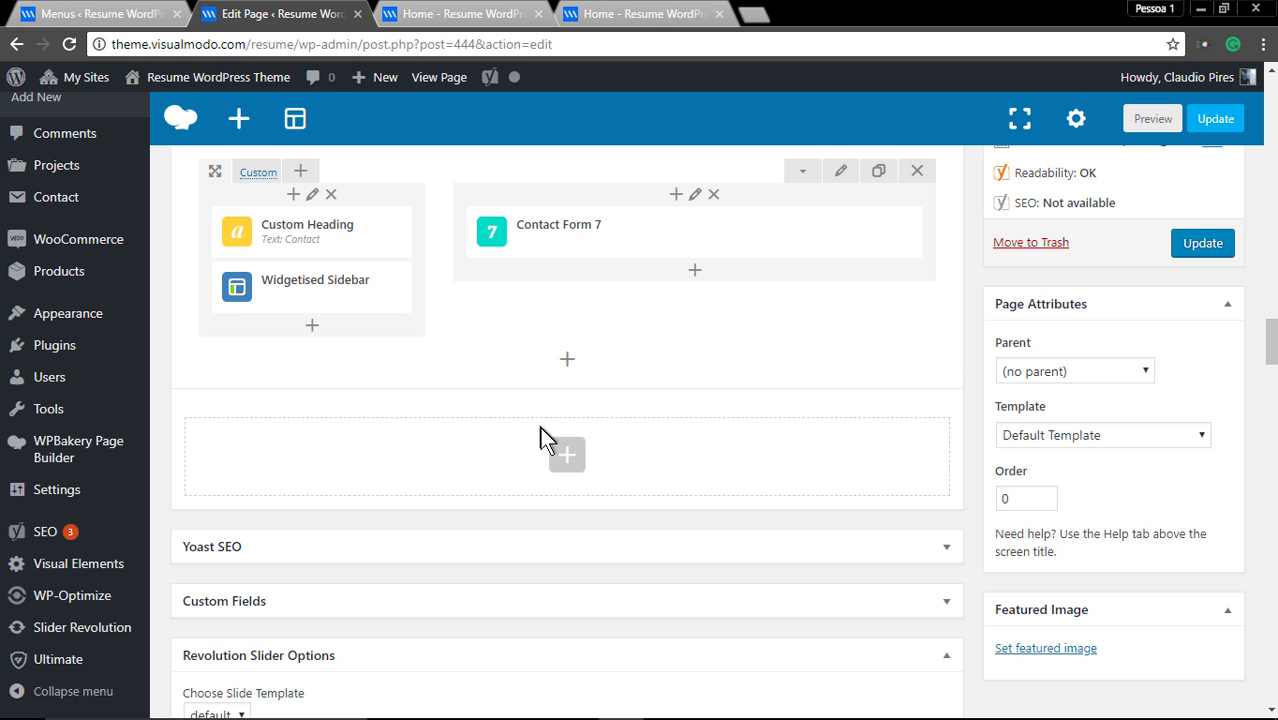
left_click(565, 458)
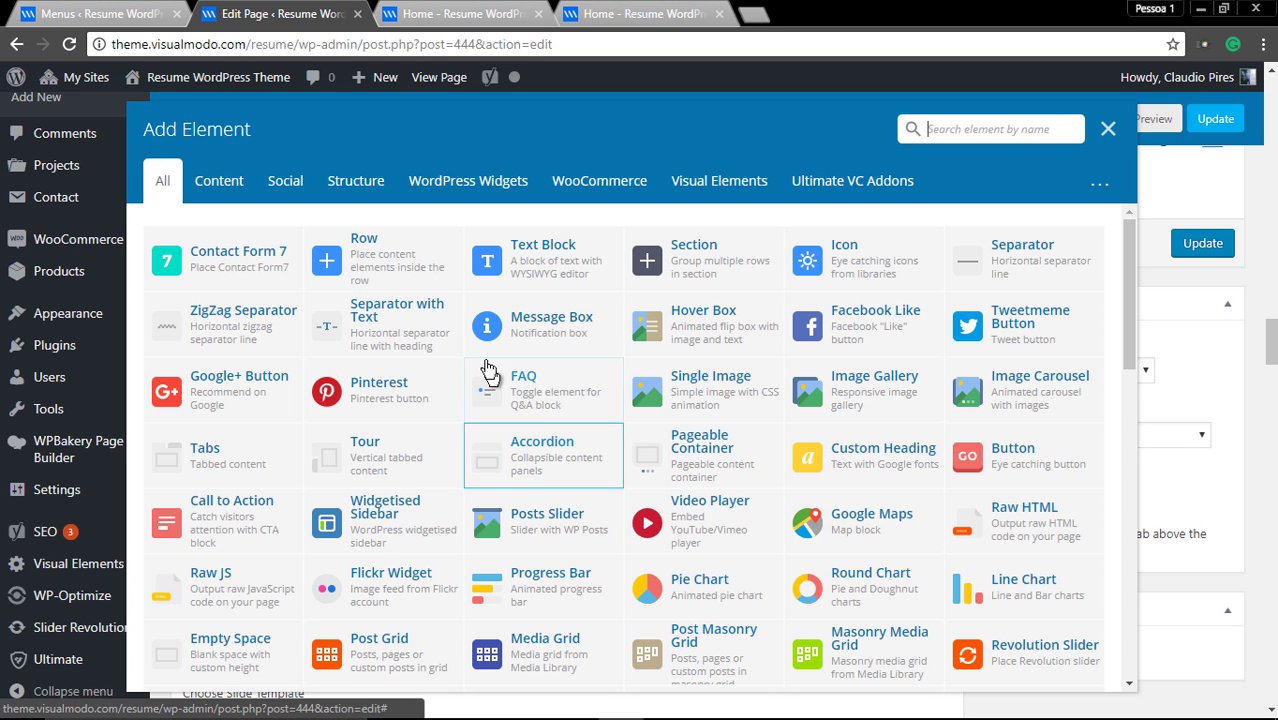
left_click(698, 262)
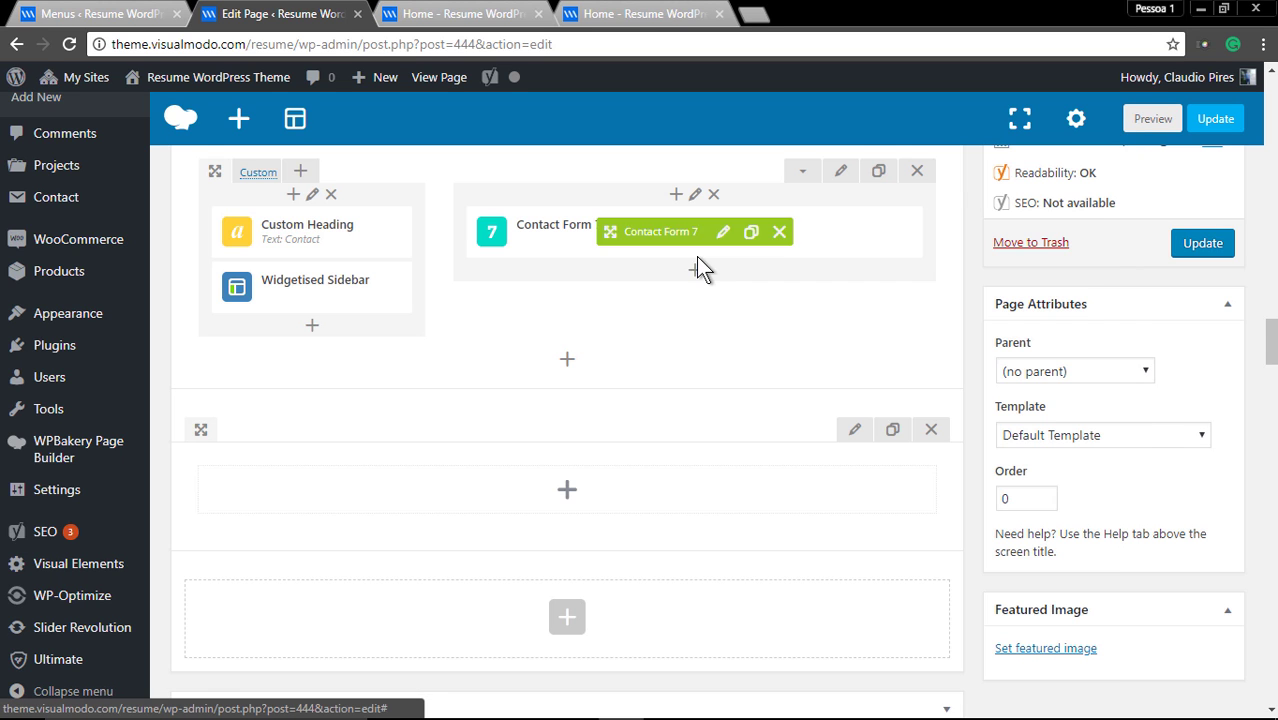
Step: Insert a row into the new empty section and add a Text Block with the default placeholder text to it
left_click(567, 490)
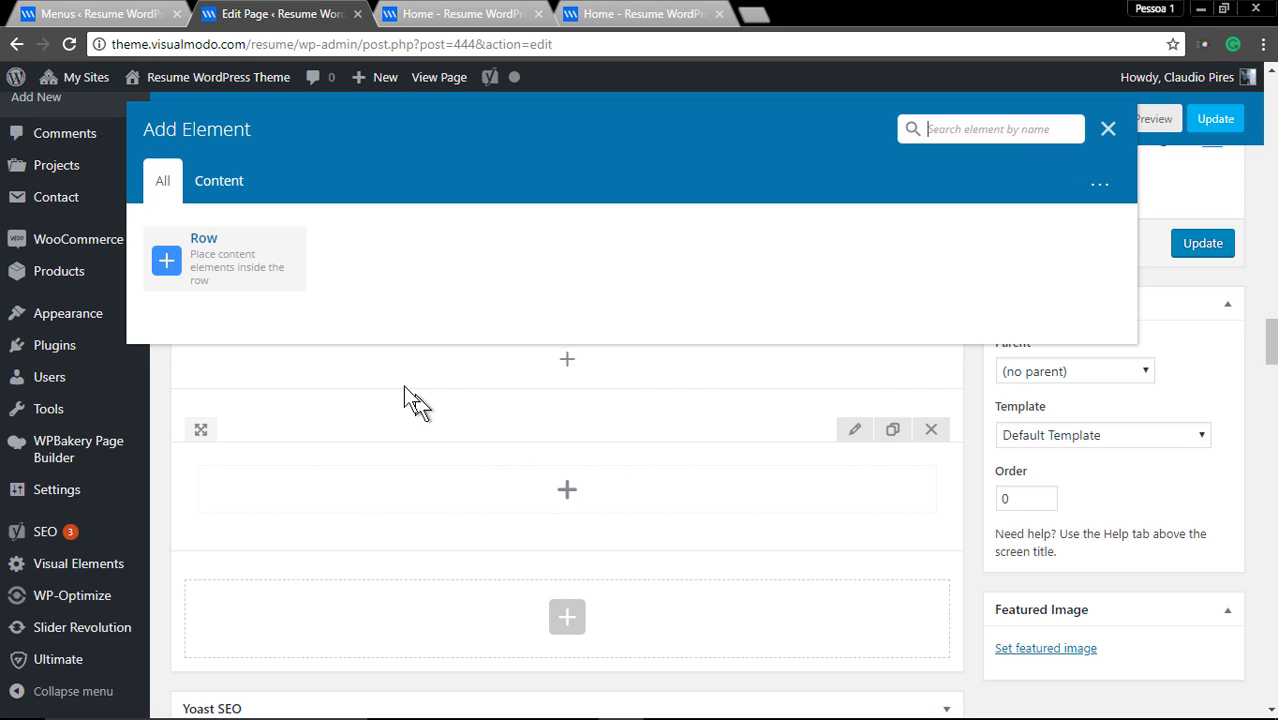
left_click(225, 260)
left_click(568, 538)
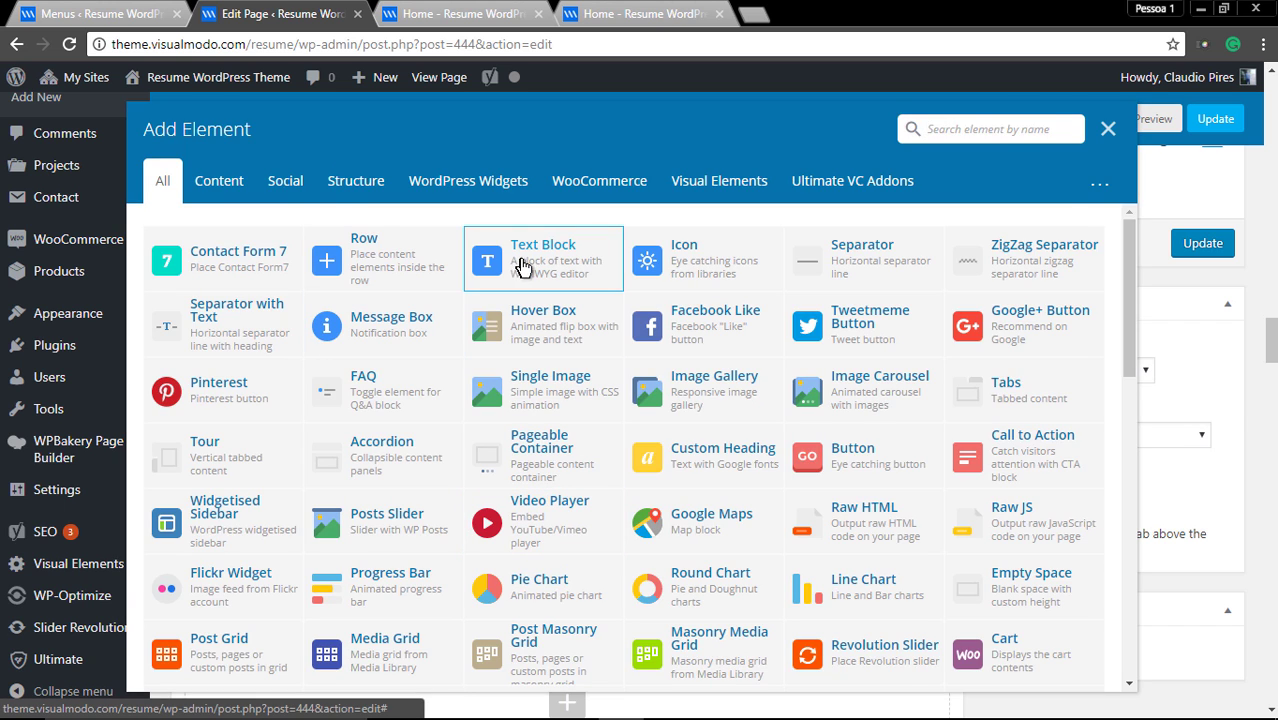
left_click(515, 262)
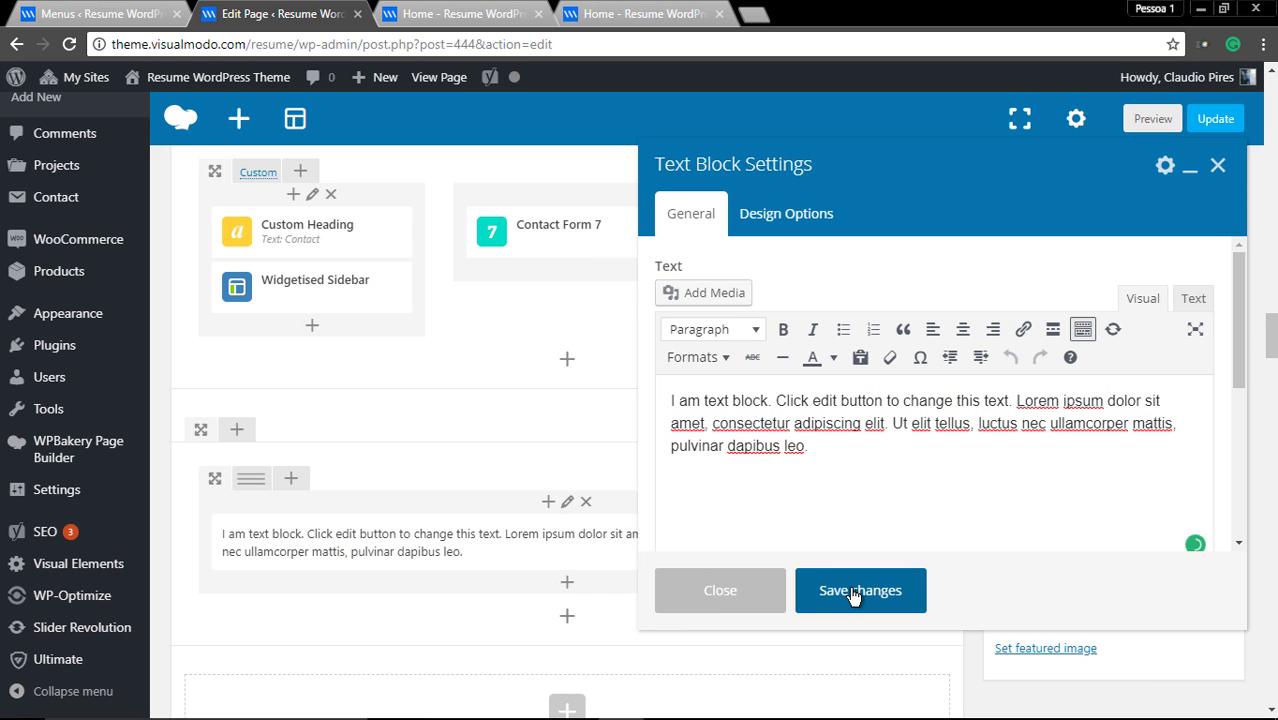
left_click(860, 590)
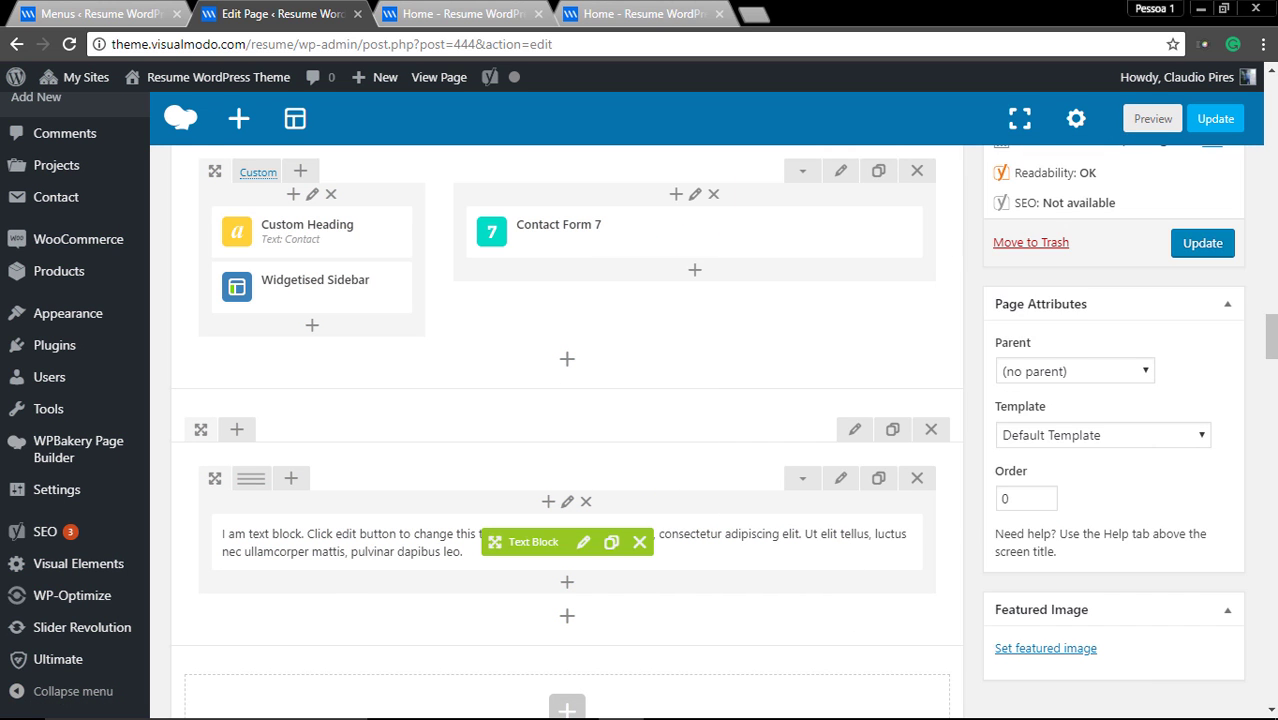
Step: Make the new text block's row full height and save the row settings
left_click(843, 481)
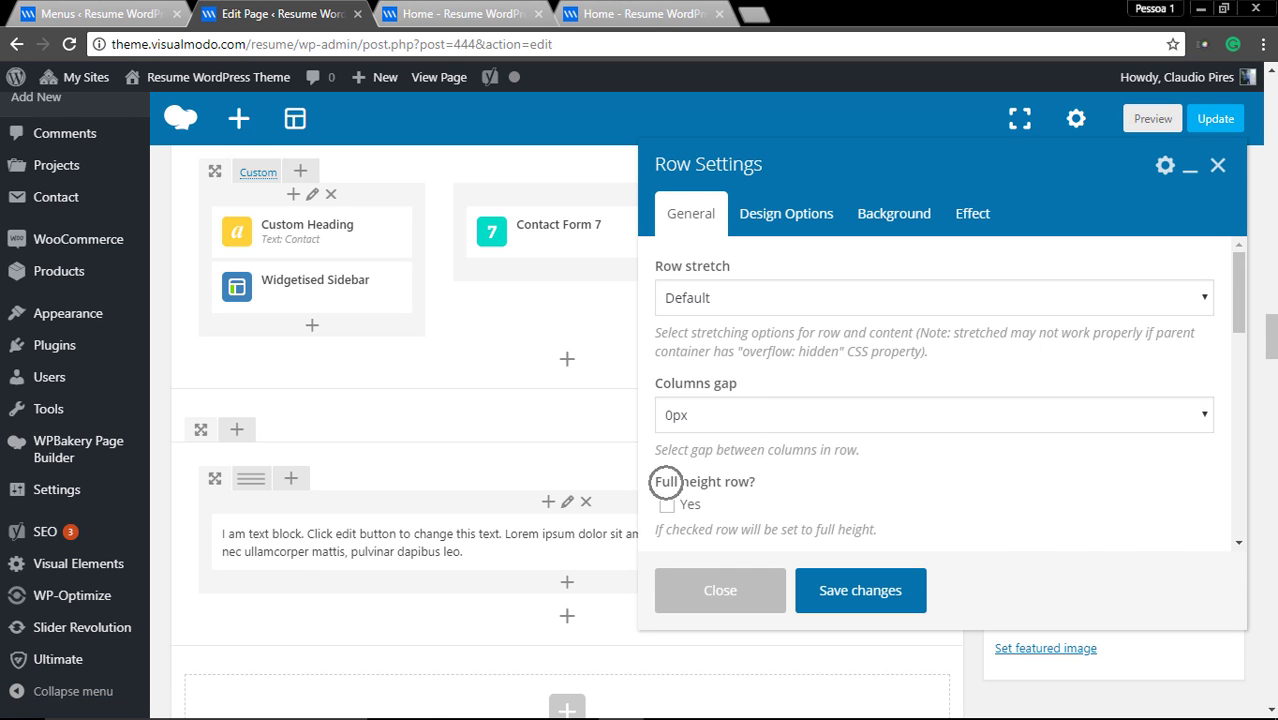
left_click(666, 504)
left_click(826, 592)
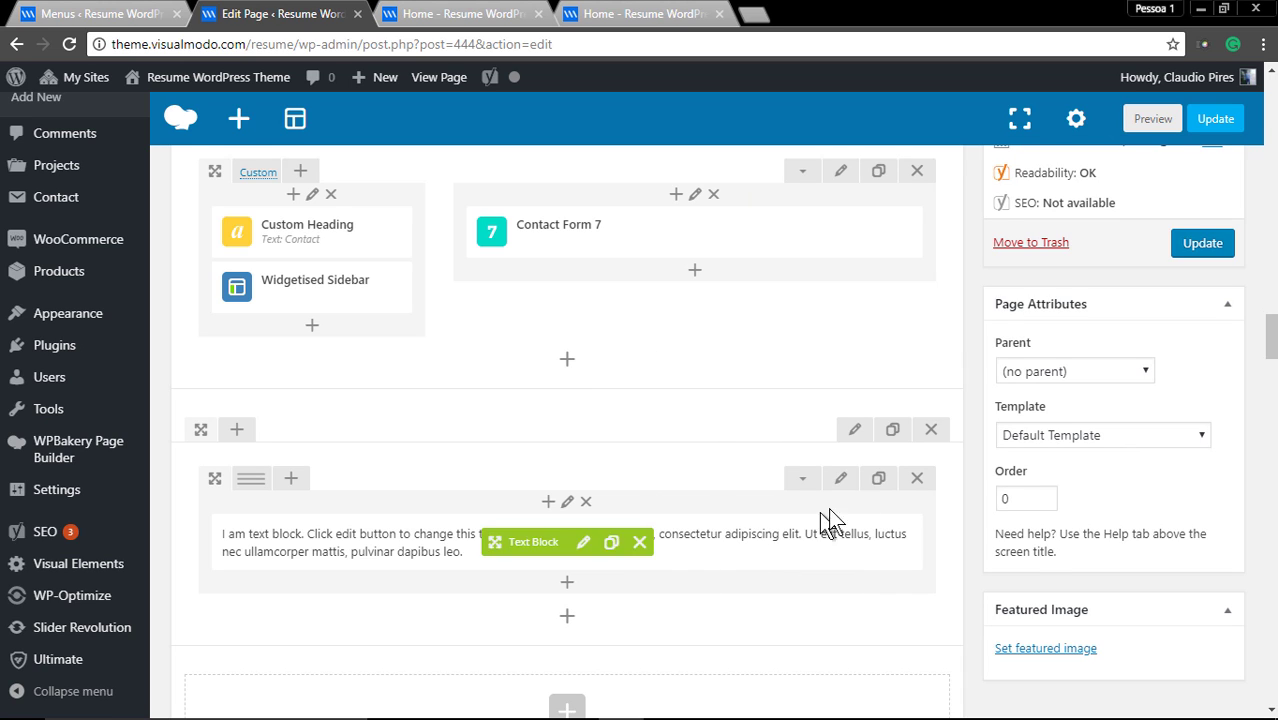
Step: Set the new section's Section ID to "education", save the section settings and update the page
left_click(854, 430)
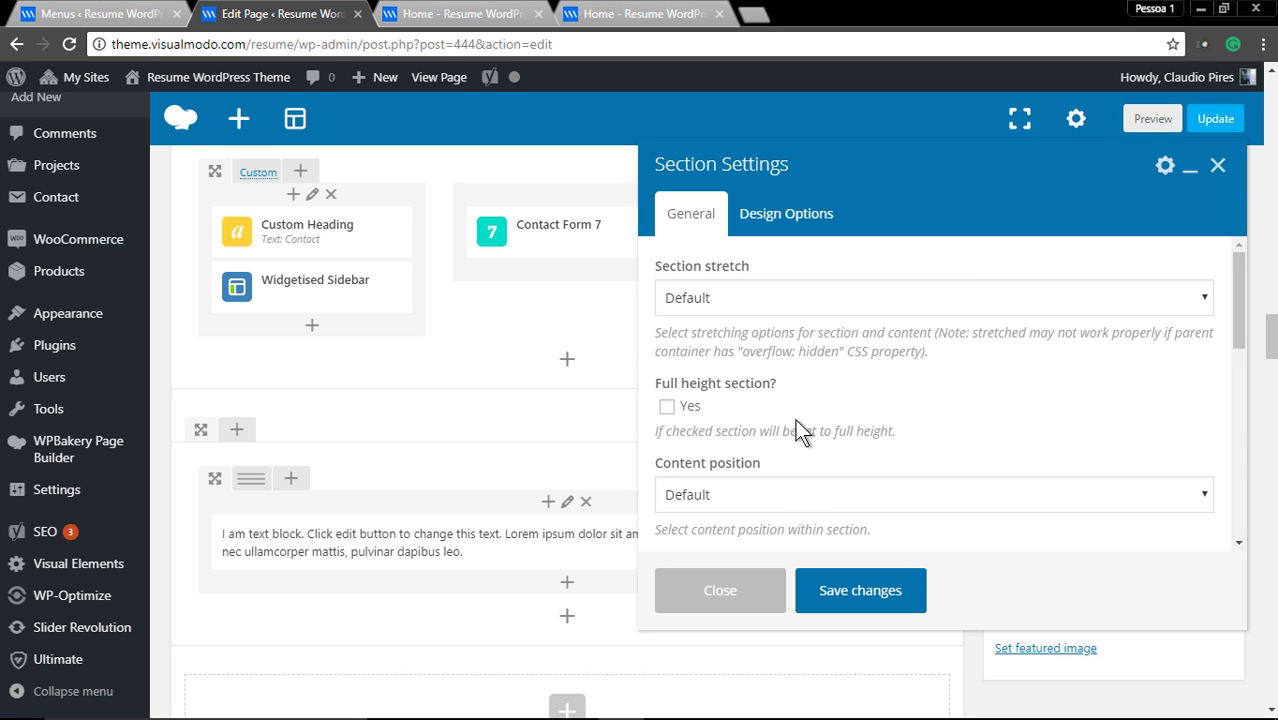
scroll(795, 419, "down", 4)
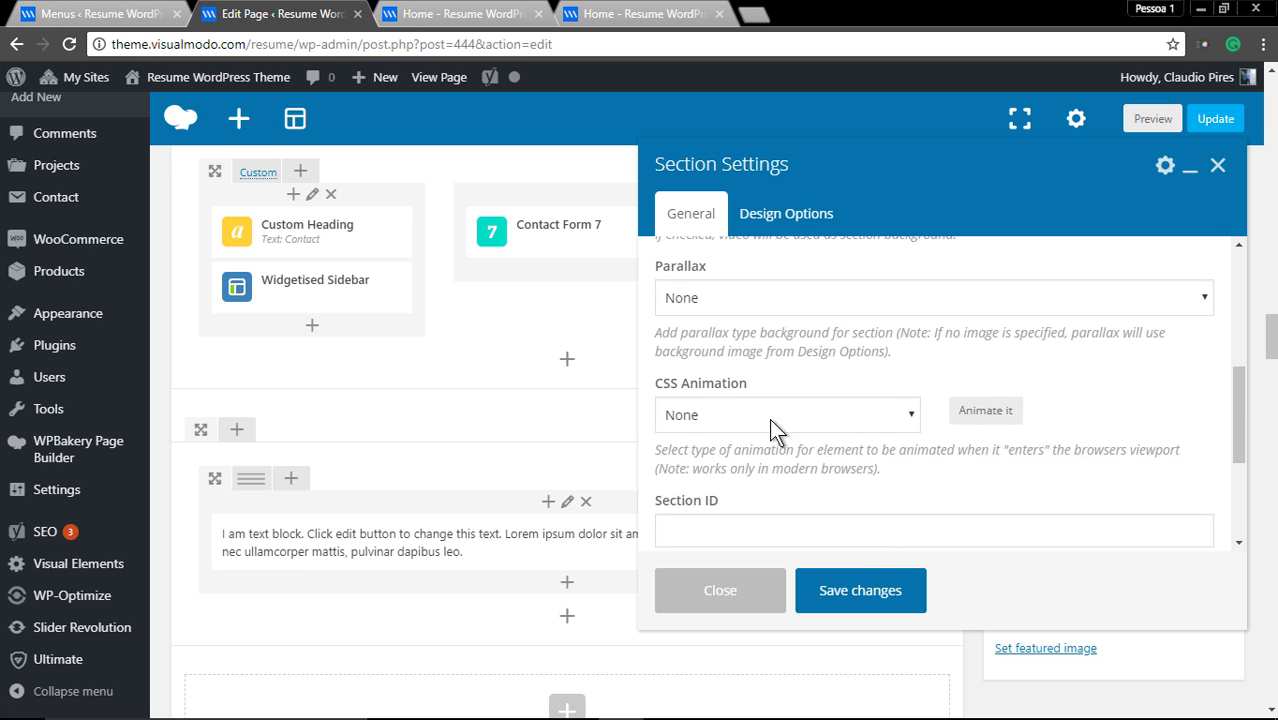
scroll(769, 418, "down", 1)
left_click(769, 437)
type("education")
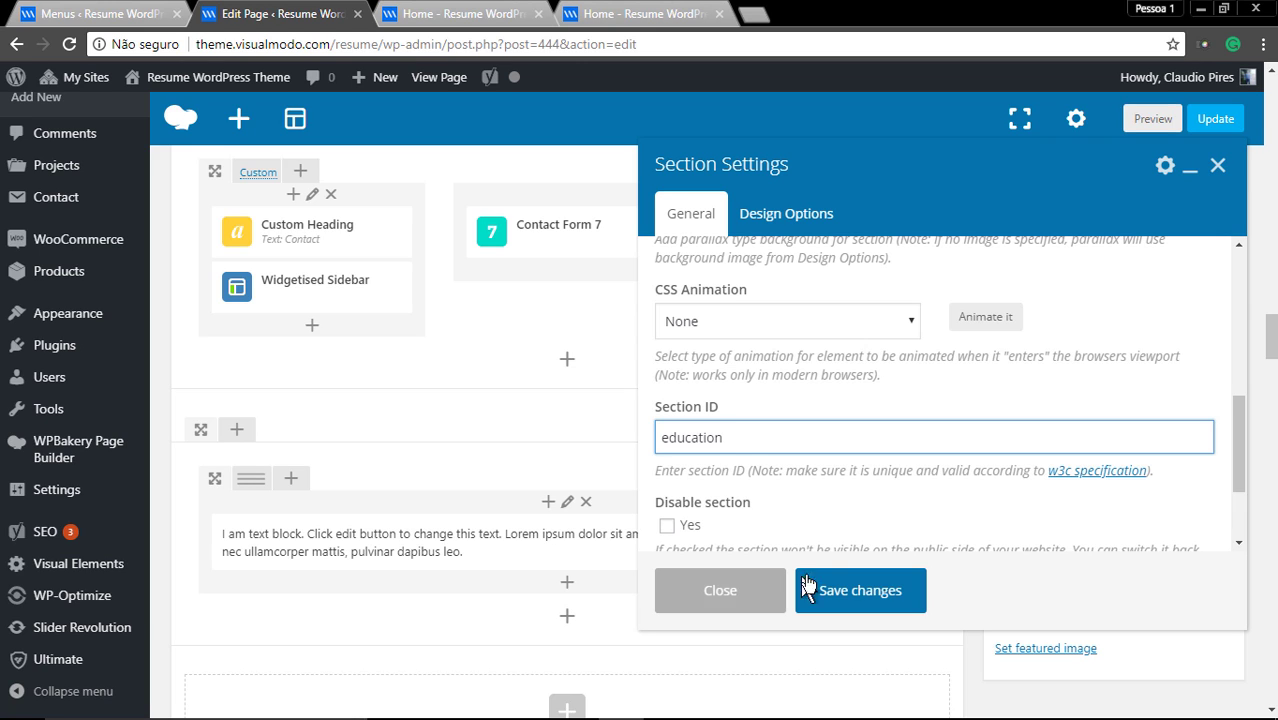
left_click(859, 592)
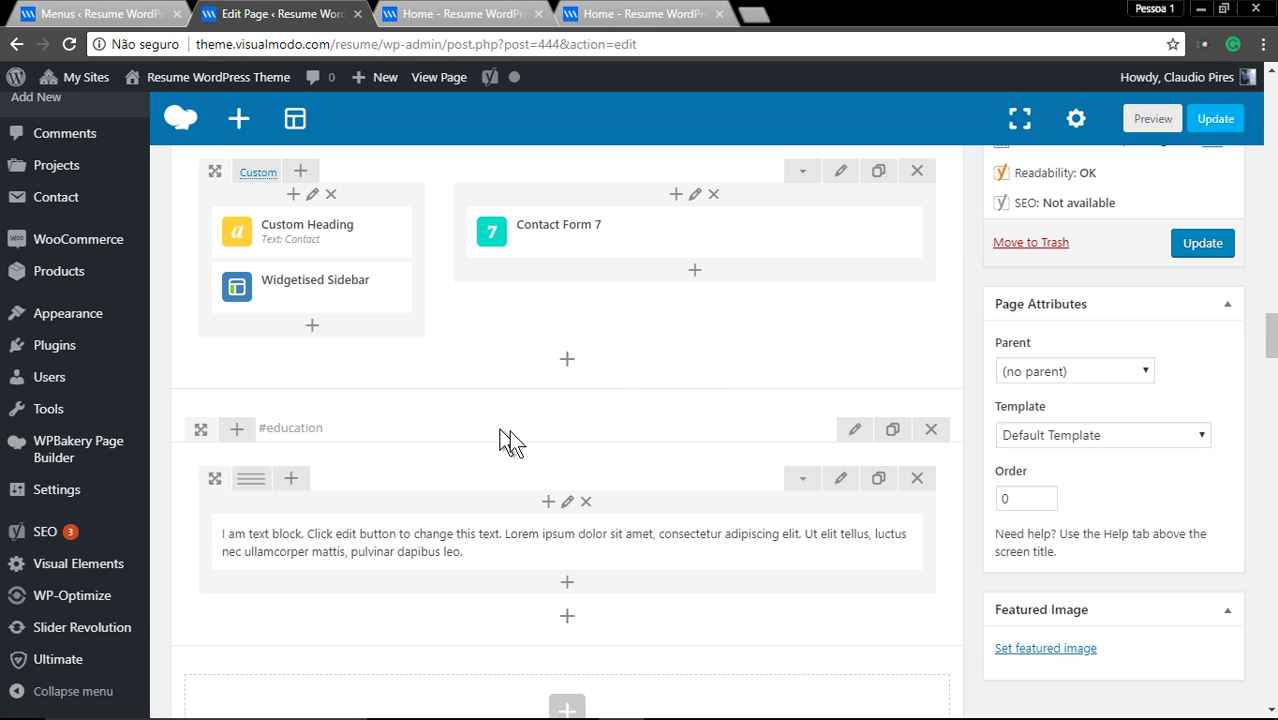
left_click(1203, 243)
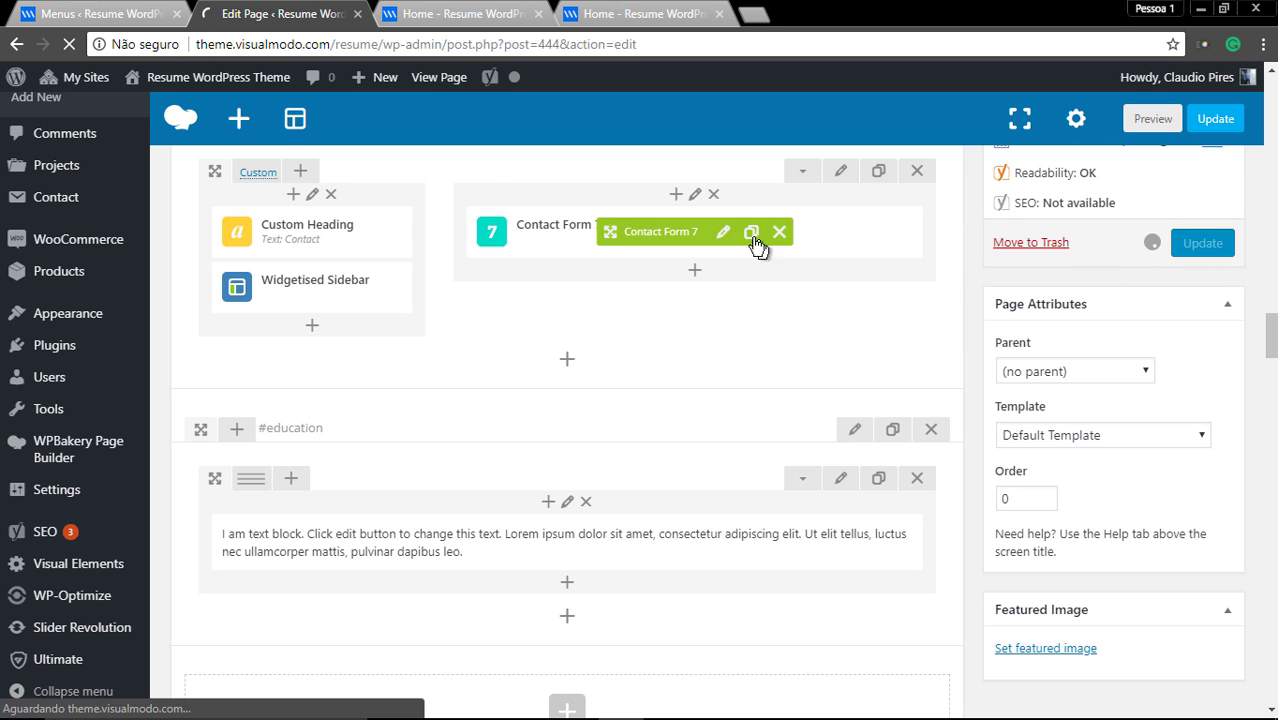
Step: In the Main menu, set the Education item's anchor to "#education" and save the menu
left_click(116, 18)
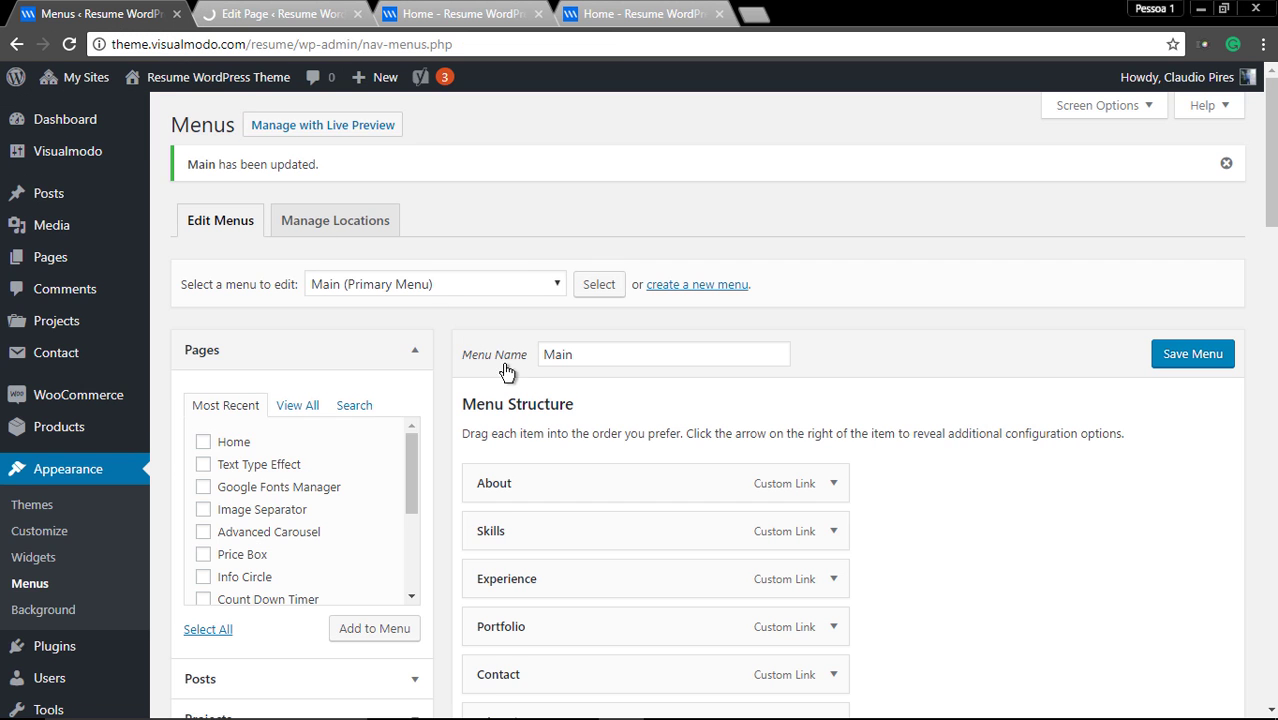
scroll(508, 368, "down", 5)
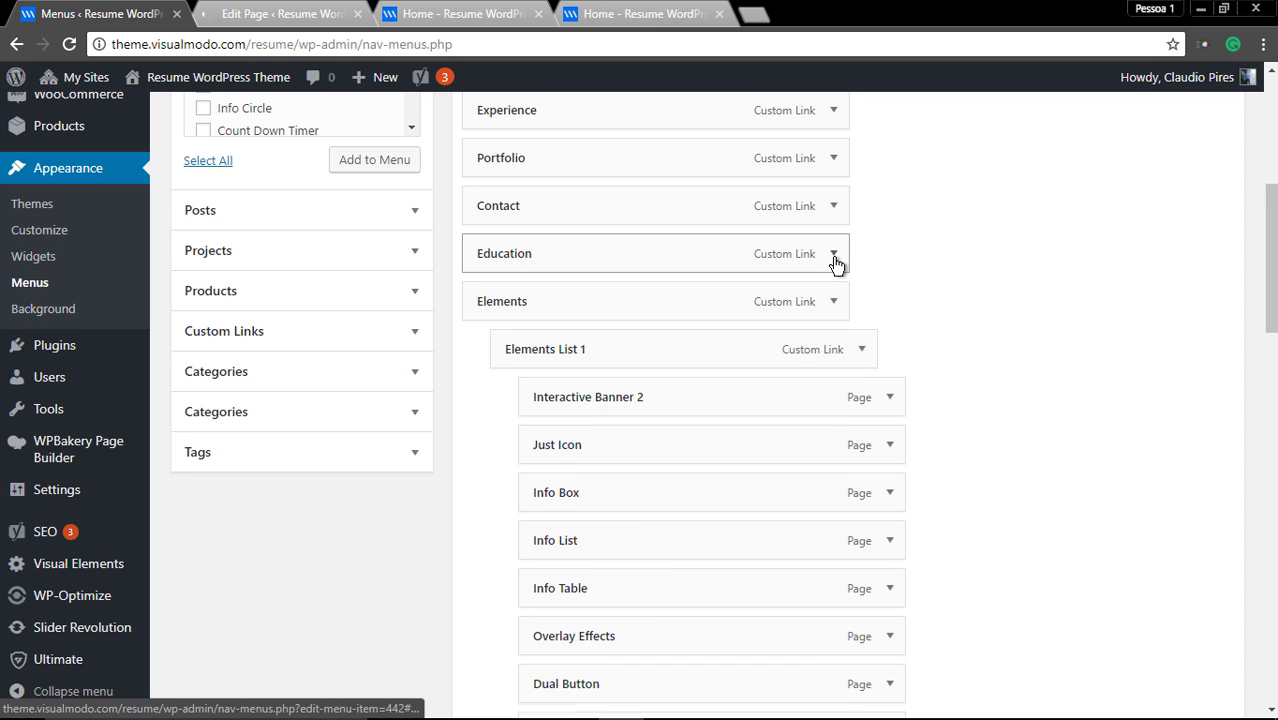
left_click(834, 255)
left_click(560, 421)
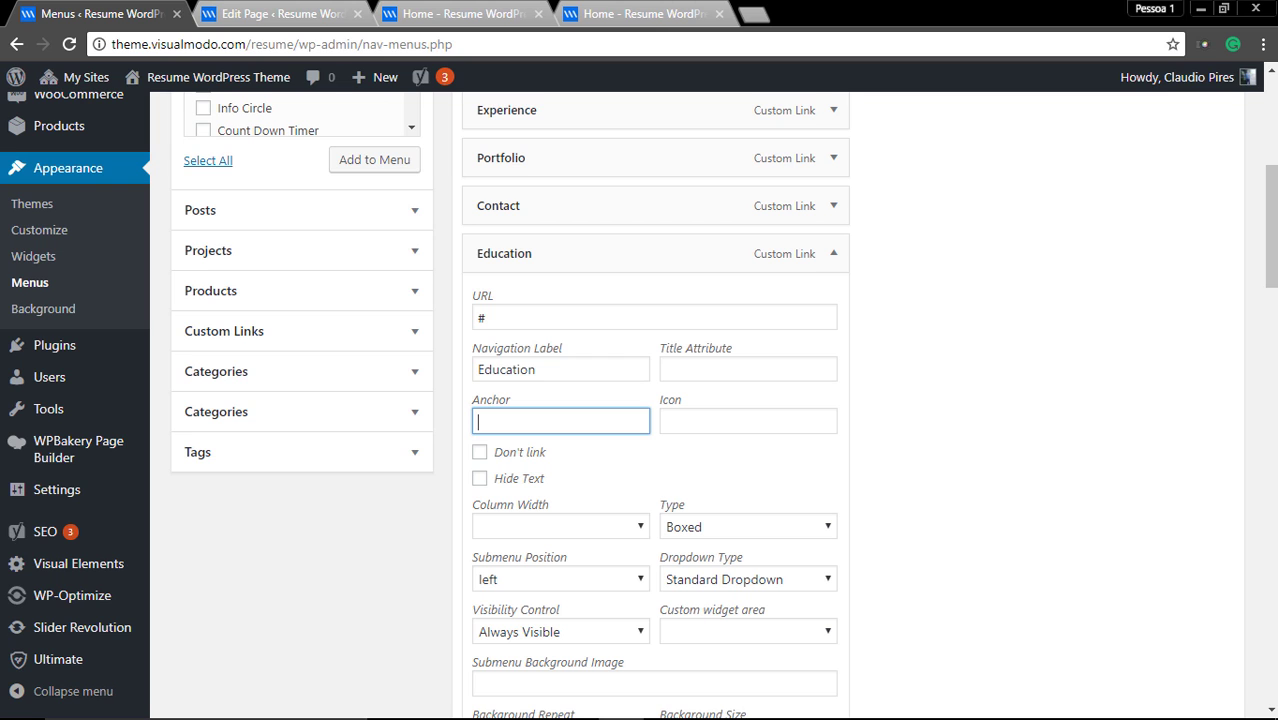
type("#education")
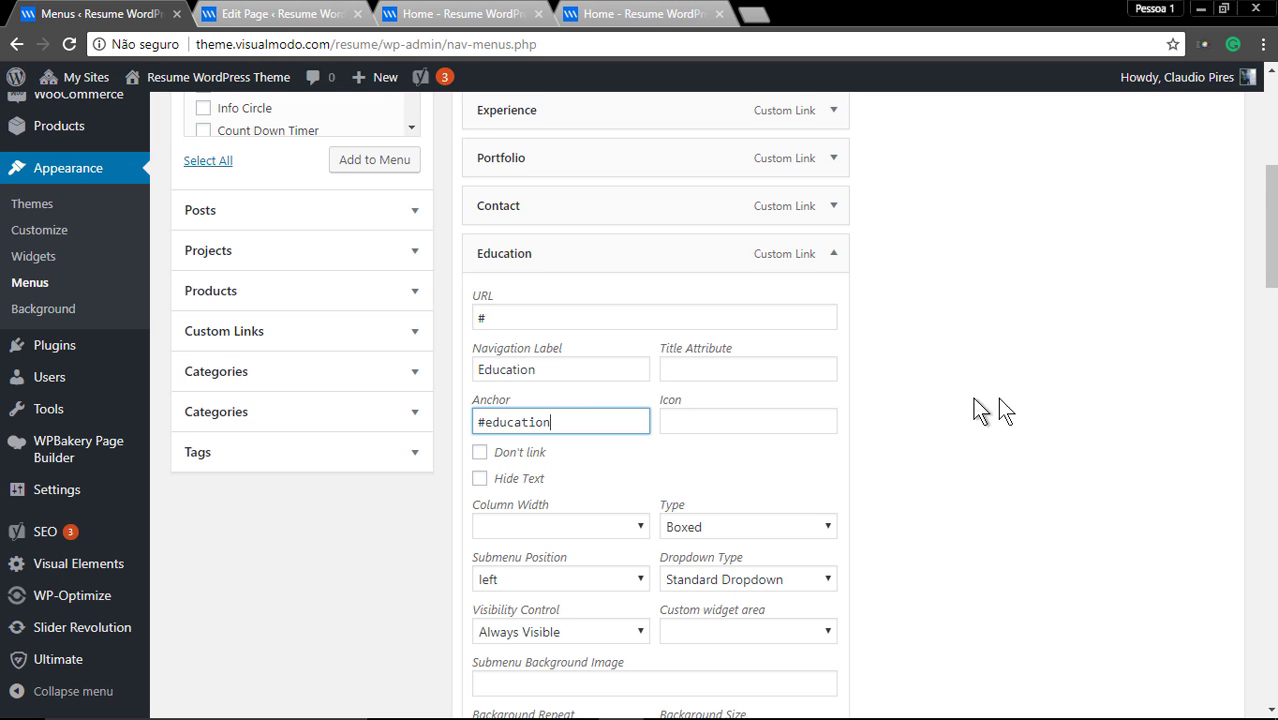
scroll(999, 399, "down", 20)
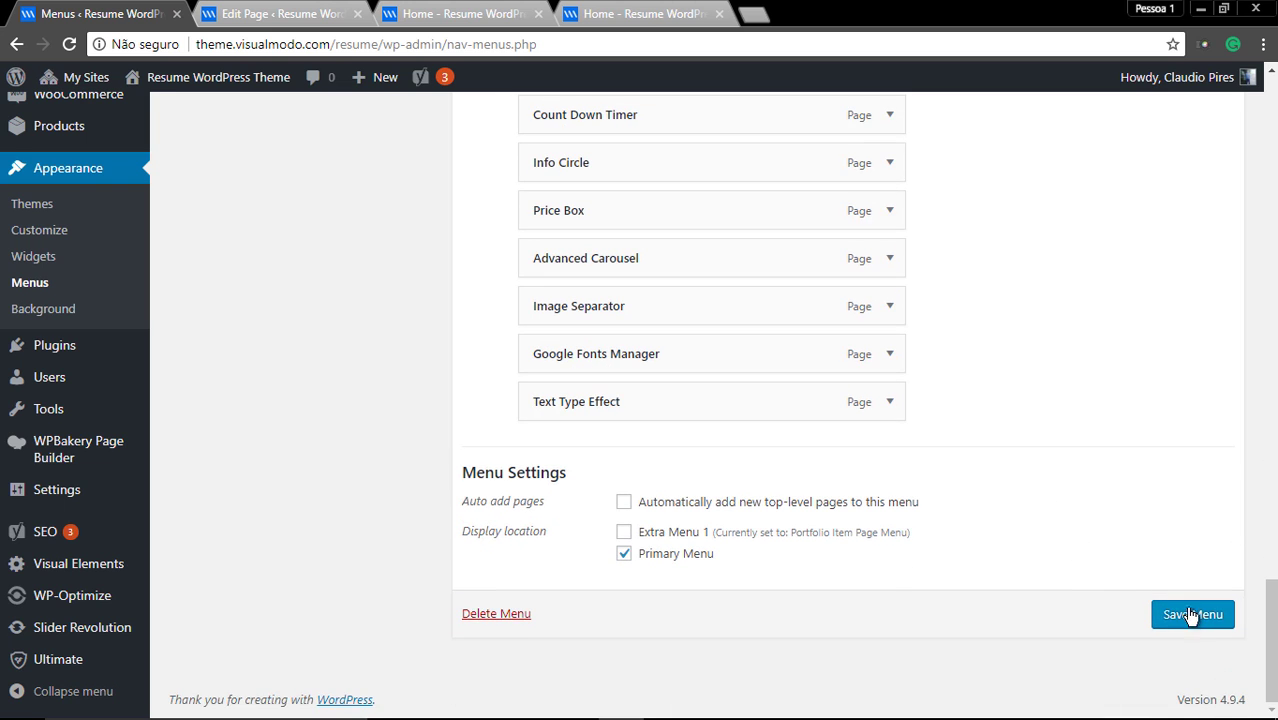
left_click(1190, 612)
Step: Reload the live home page and test the Education navigation link
left_click(465, 14)
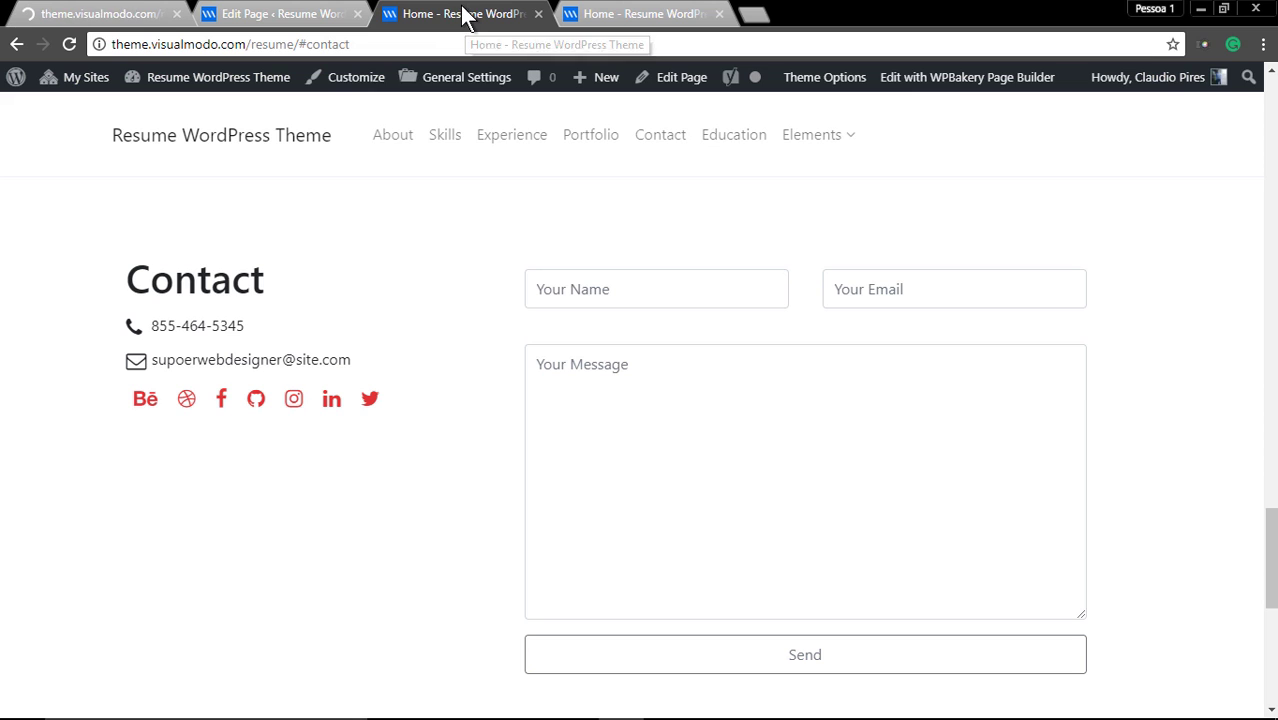
left_click(298, 168)
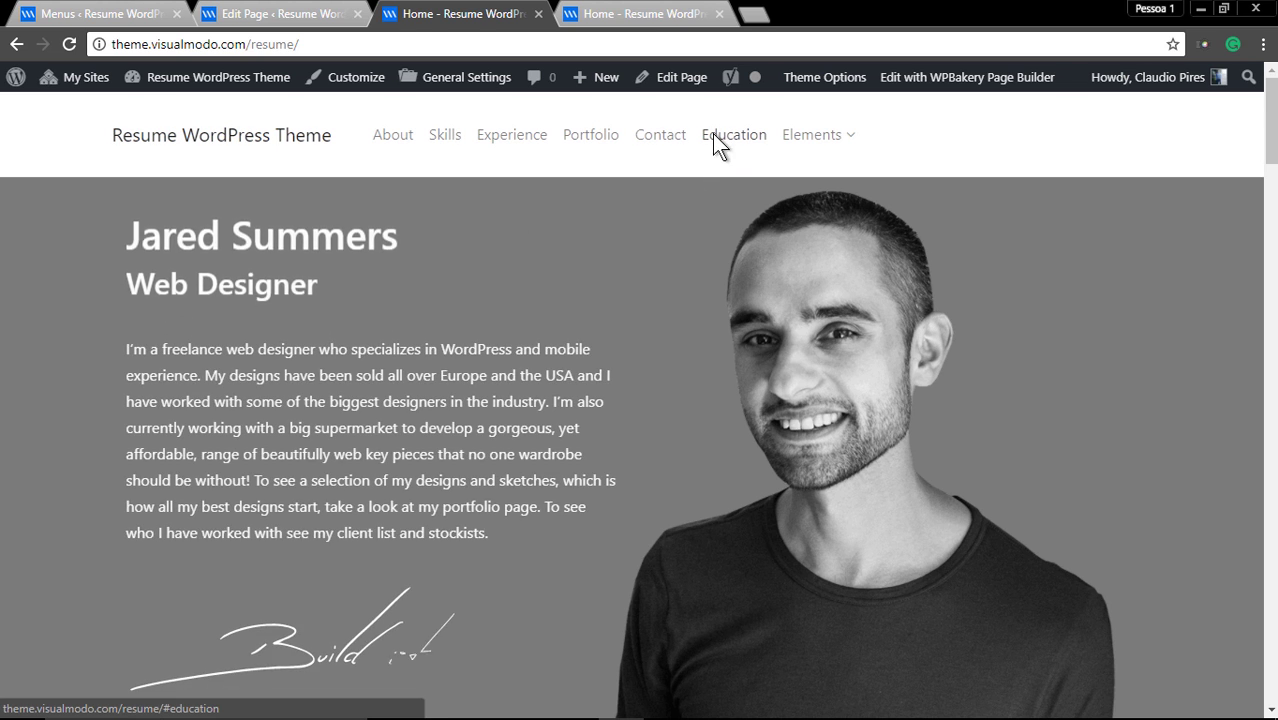
left_click(714, 136)
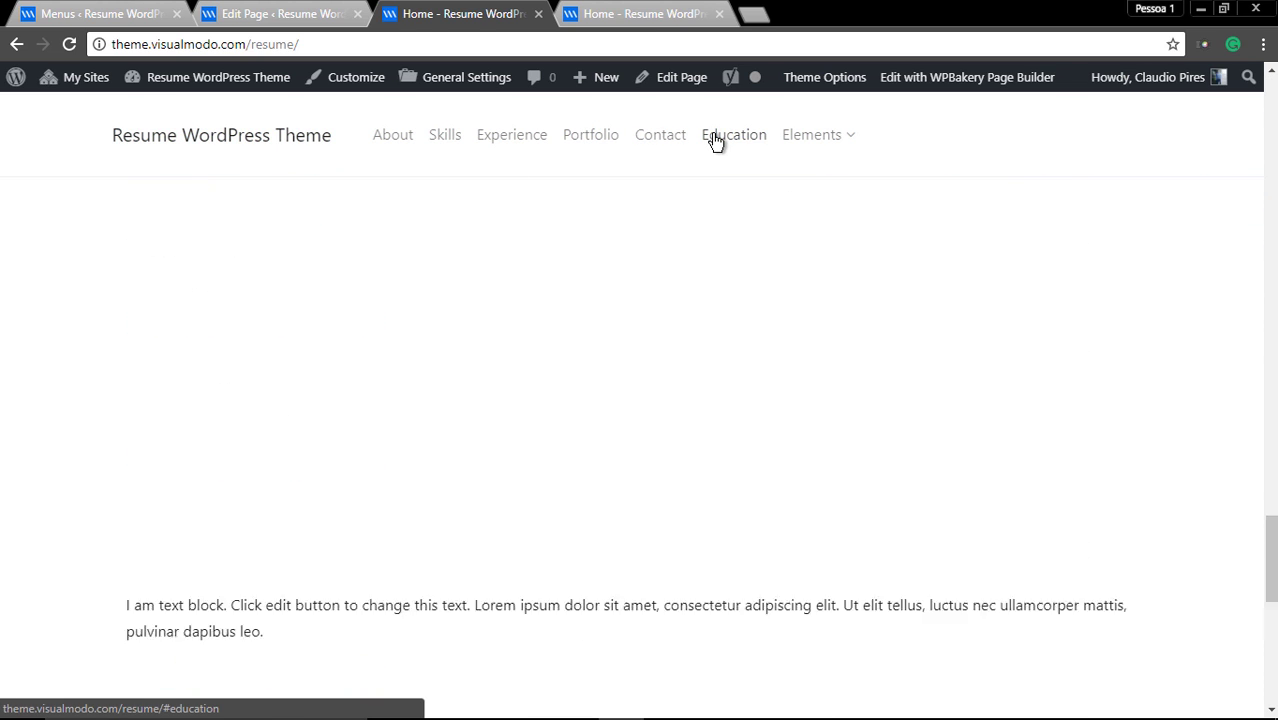